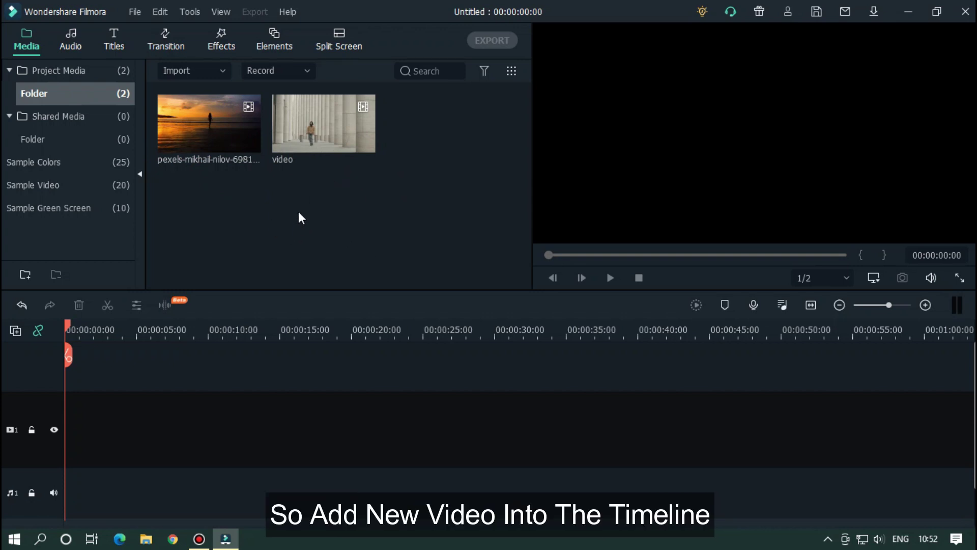
# - Add the 'video' clip to track 1, preview it briefly, and return to the start
pyautogui.moveTo(321, 127); pyautogui.dragTo(72, 444)
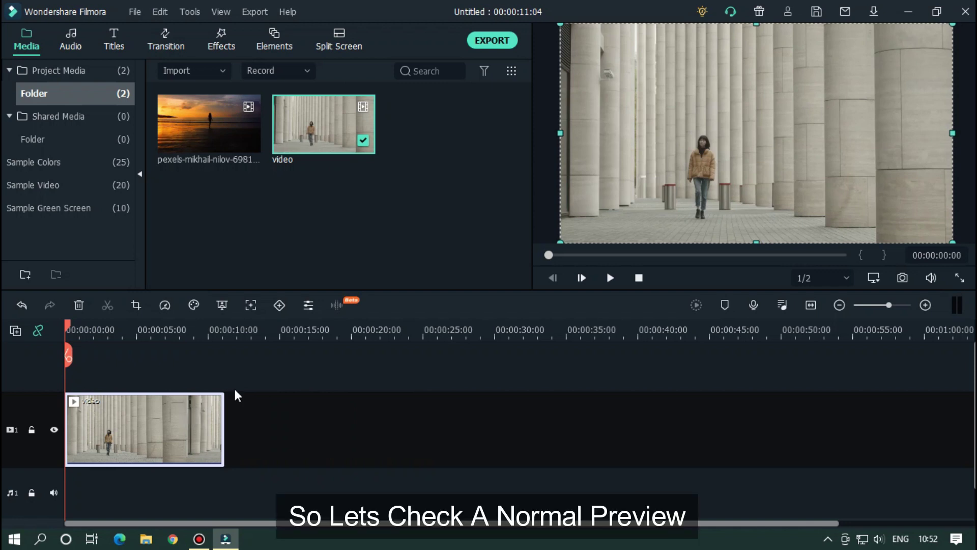
pyautogui.scroll(3, 278, 337)
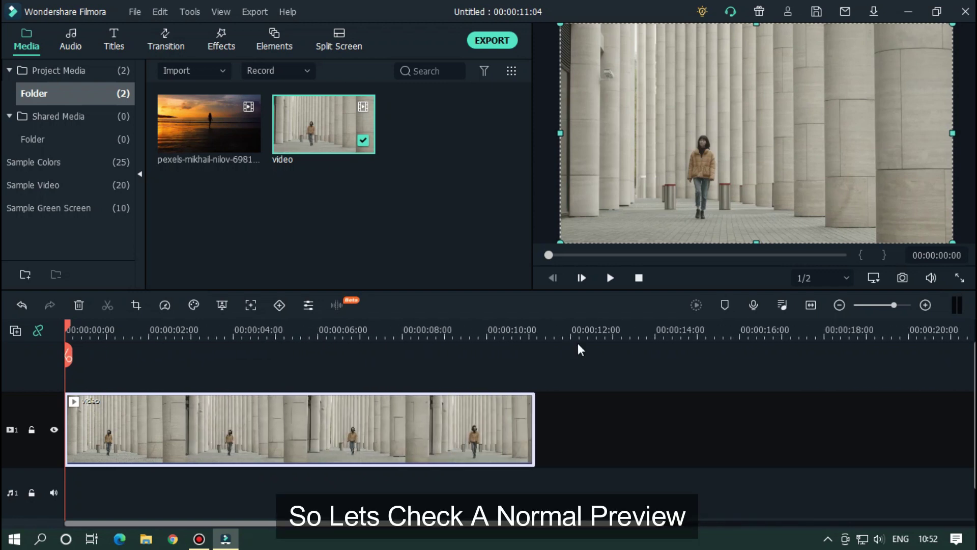
pyautogui.click(607, 280)
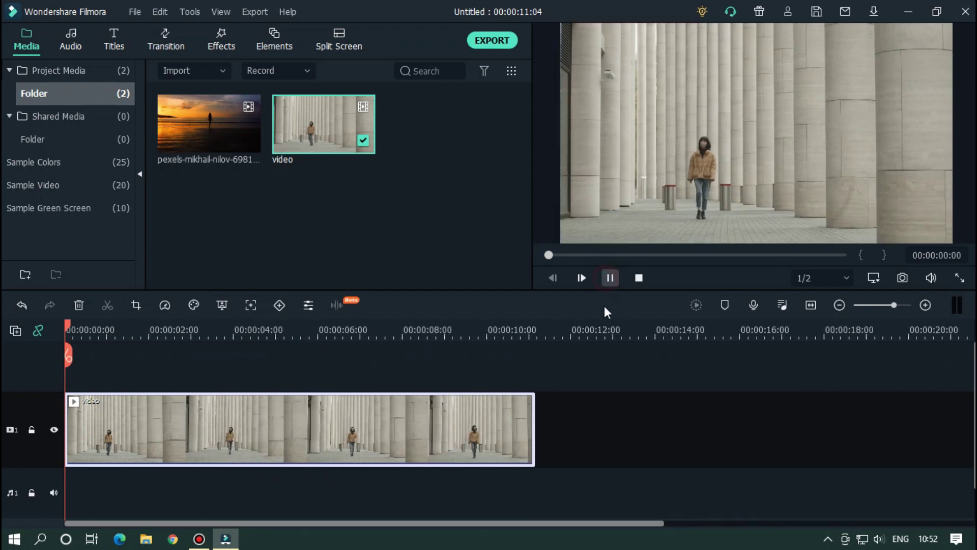
pyautogui.click(586, 352)
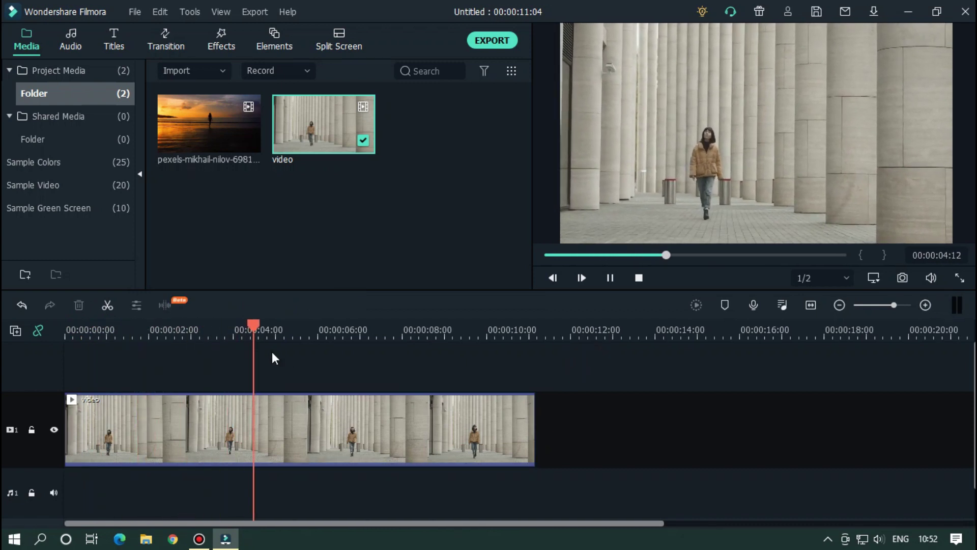
pyautogui.click(285, 337)
pyautogui.press('Home')
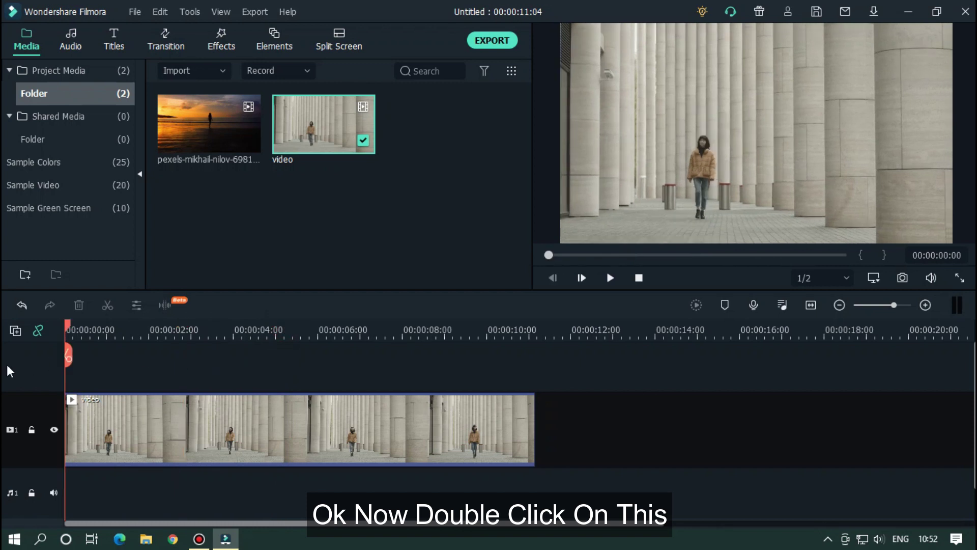
# - Enable Motion Tracking on the clip and track a box fitted around the walking woman's head
pyautogui.doubleClick(219, 412)
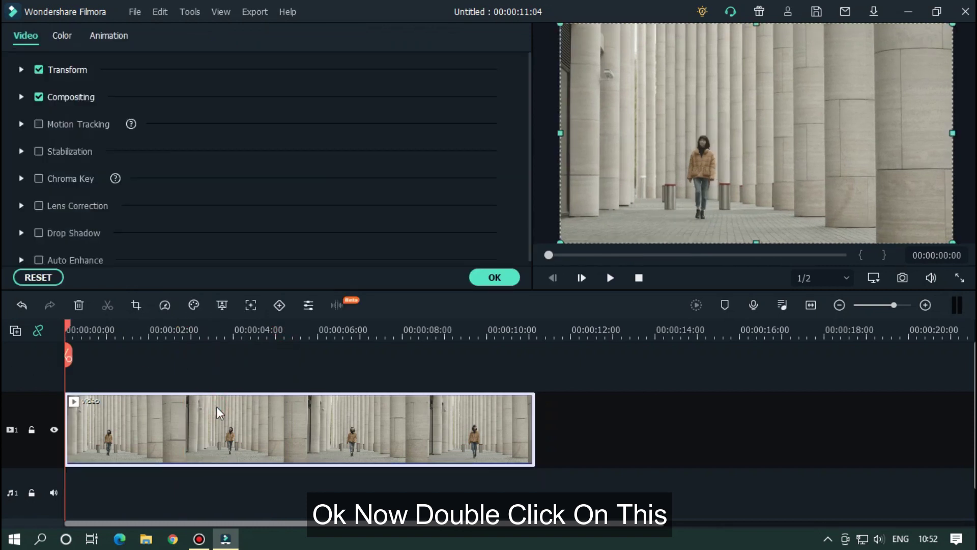
pyautogui.click(38, 125)
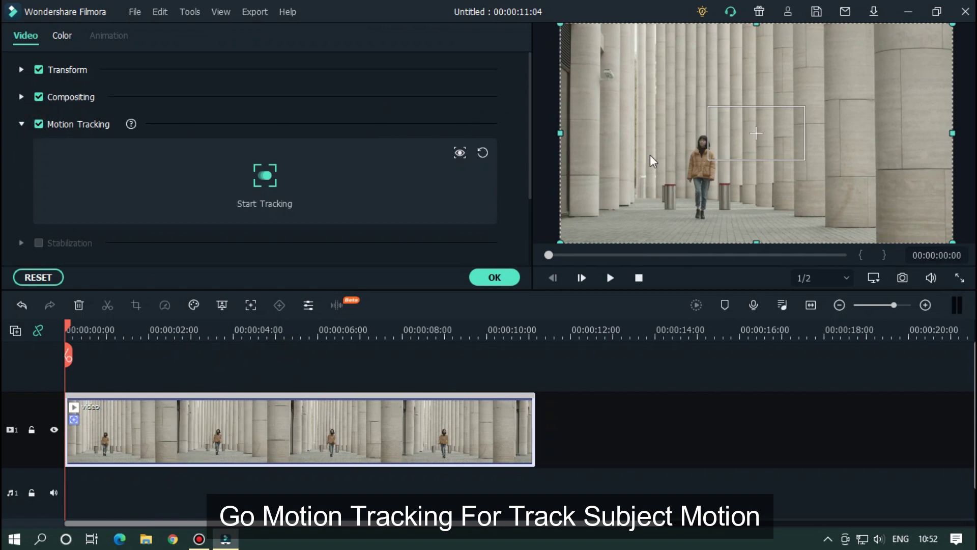
pyautogui.click(759, 133)
pyautogui.moveTo(758, 133); pyautogui.dragTo(704, 144)
pyautogui.moveTo(751, 117); pyautogui.dragTo(658, 156)
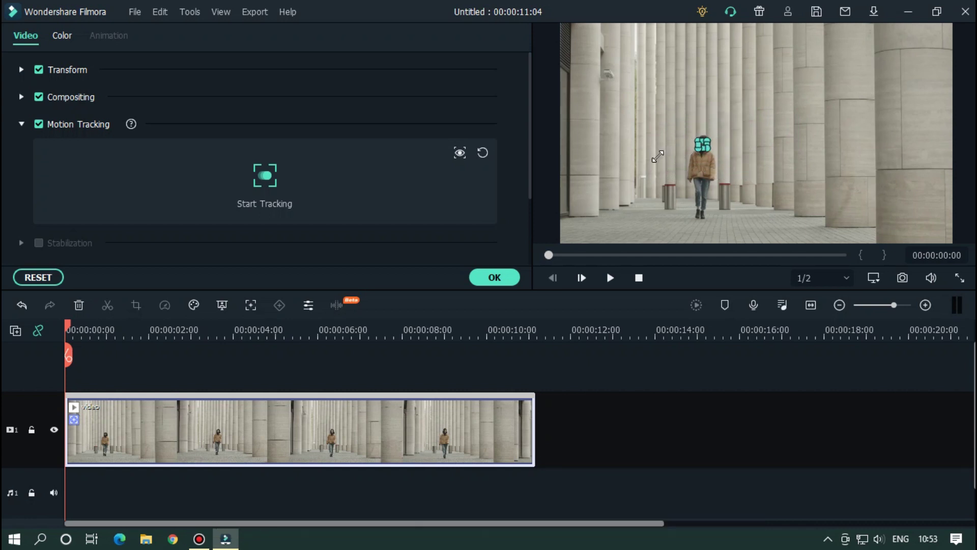
pyautogui.click(268, 174)
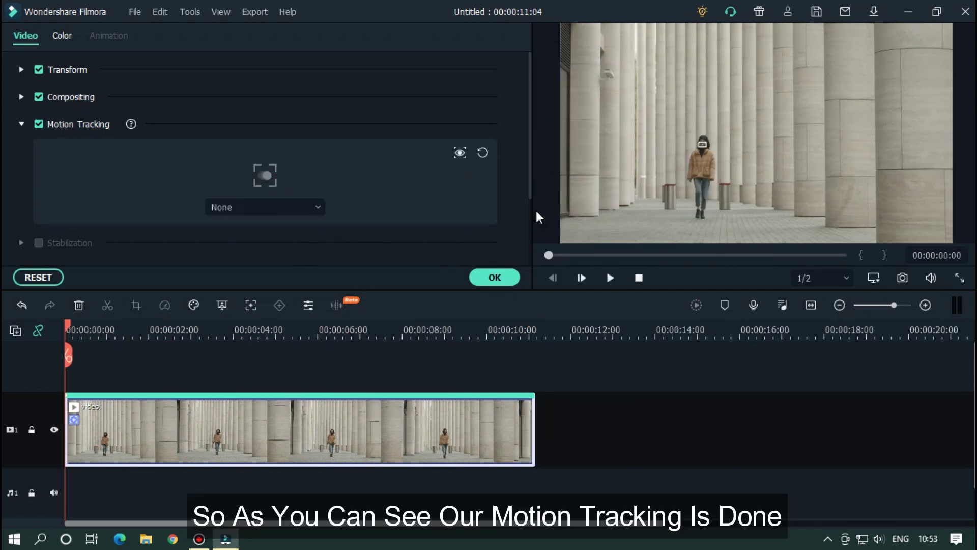
# - Place a Default Title on track 2 and stretch it to end with the video clip
pyautogui.click(494, 277)
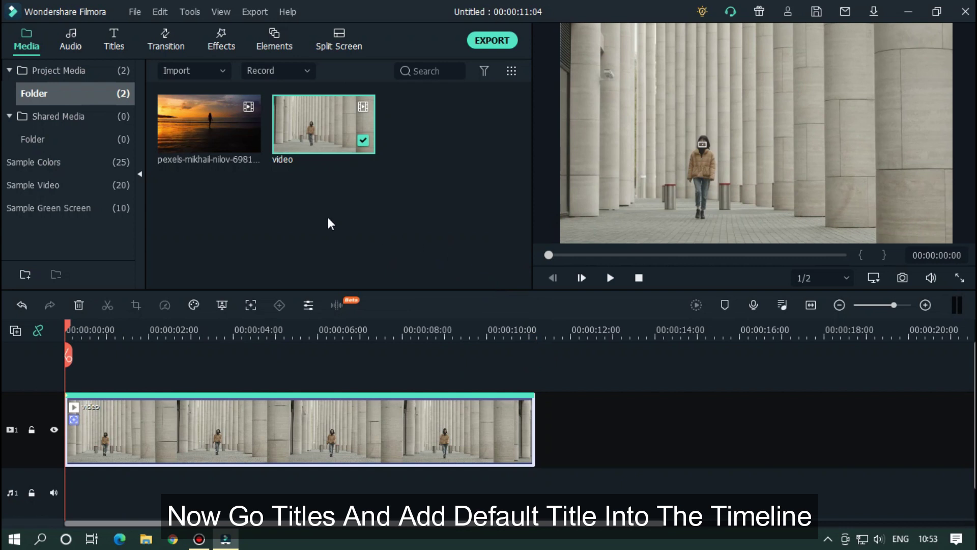
pyautogui.click(116, 41)
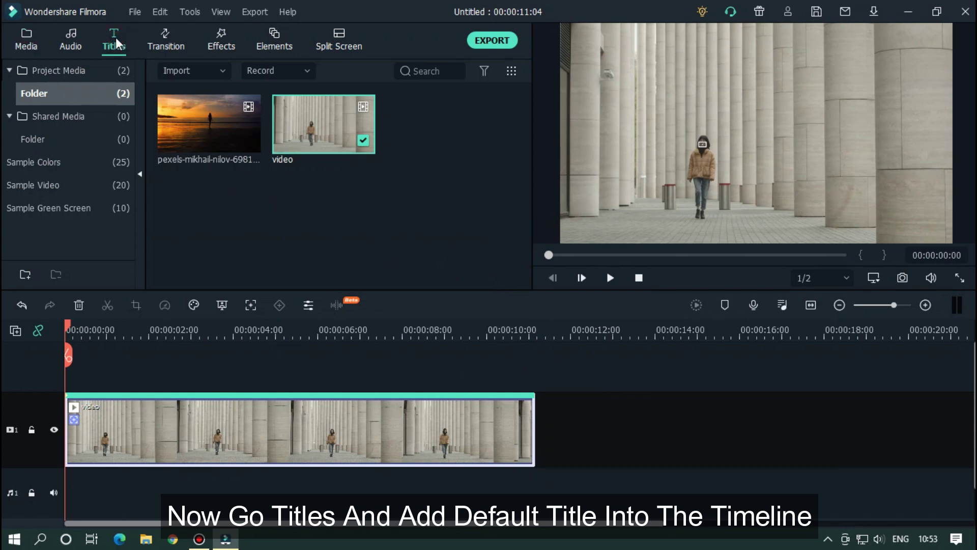
pyautogui.moveTo(209, 124); pyautogui.dragTo(76, 379)
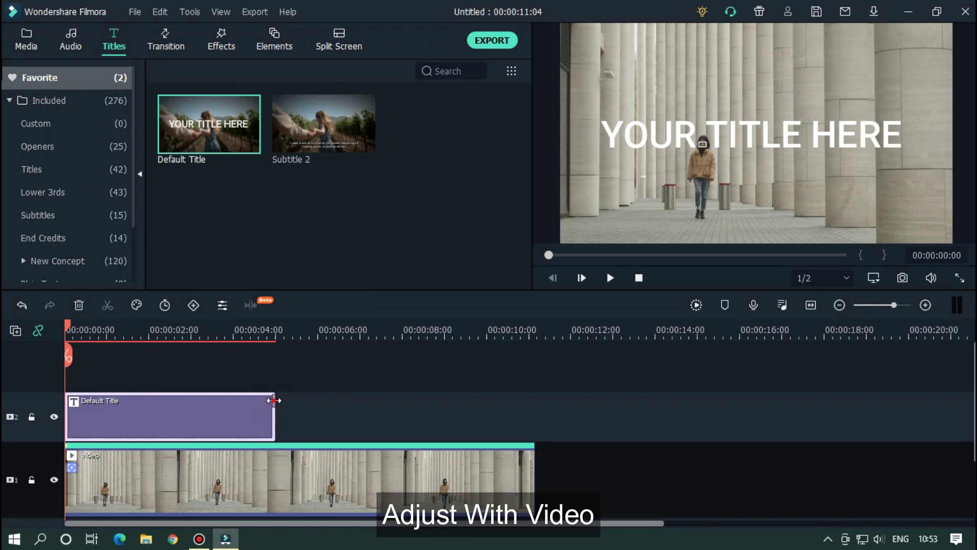
pyautogui.moveTo(273, 401); pyautogui.dragTo(534, 404)
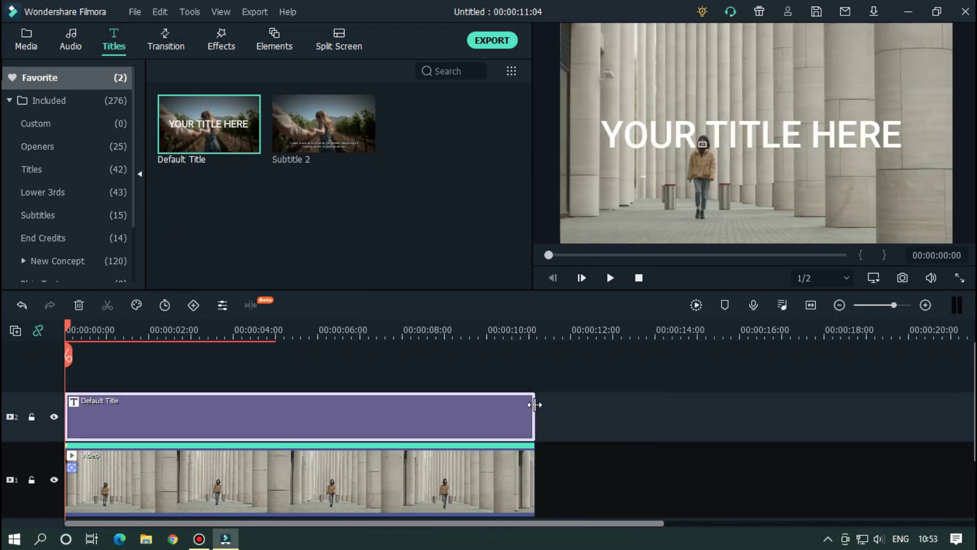
# - Open the Default Title in Advanced Text Edit and delete its placeholder text
pyautogui.doubleClick(367, 412)
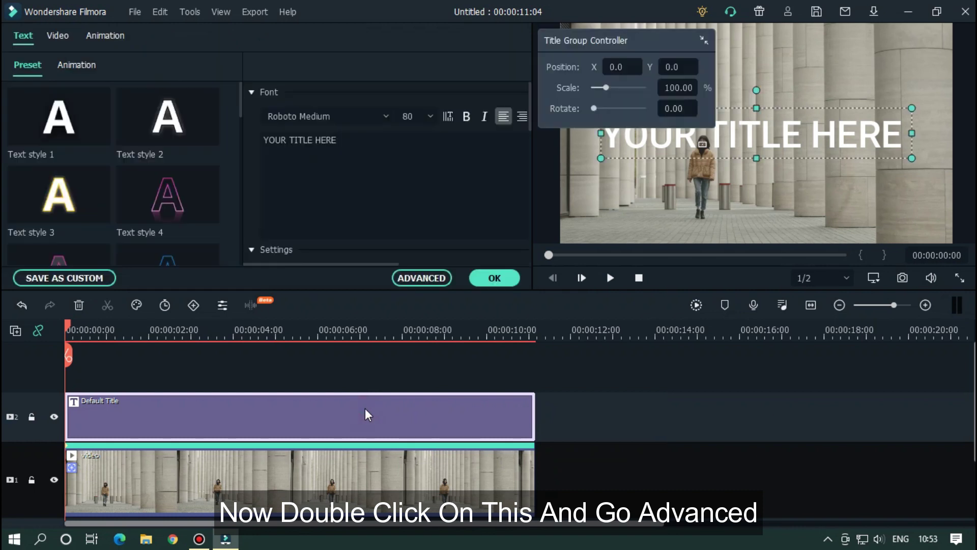
pyautogui.click(704, 40)
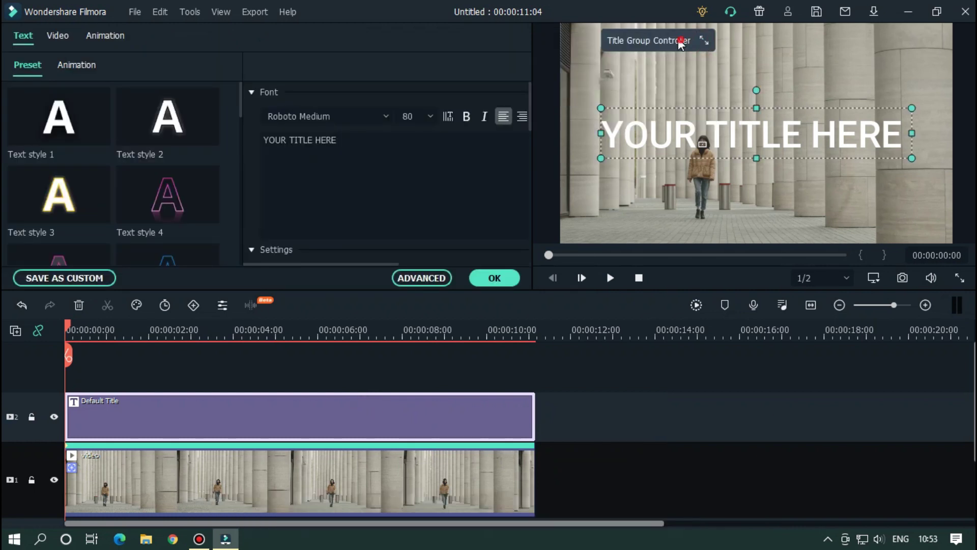
pyautogui.click(434, 278)
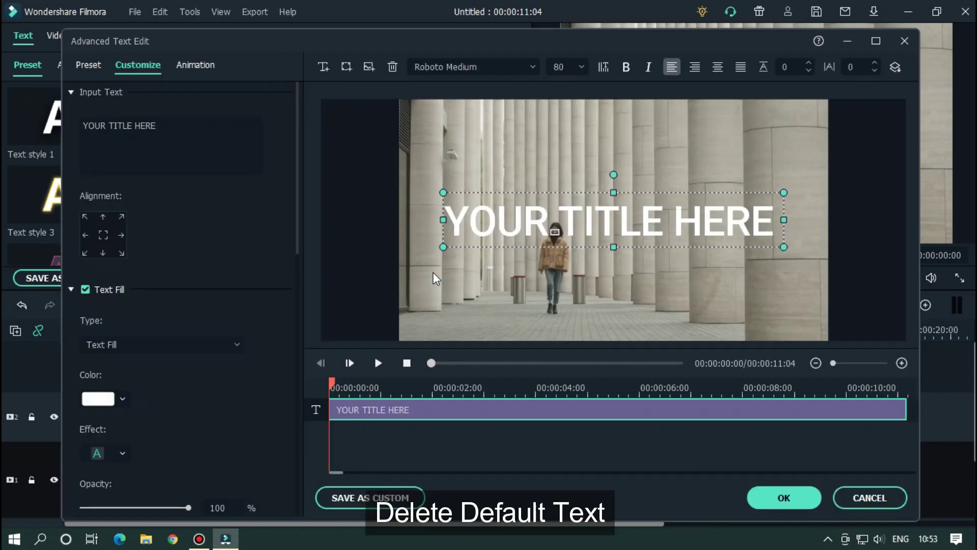
pyautogui.click(393, 68)
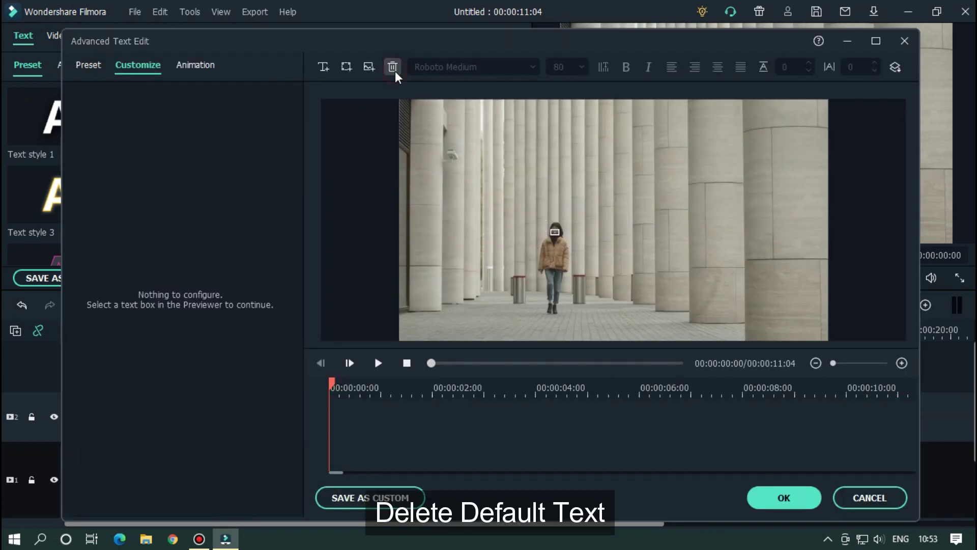
# - Add a rectangle shape to the title and clear its TEXT HERE placeholder
pyautogui.click(347, 66)
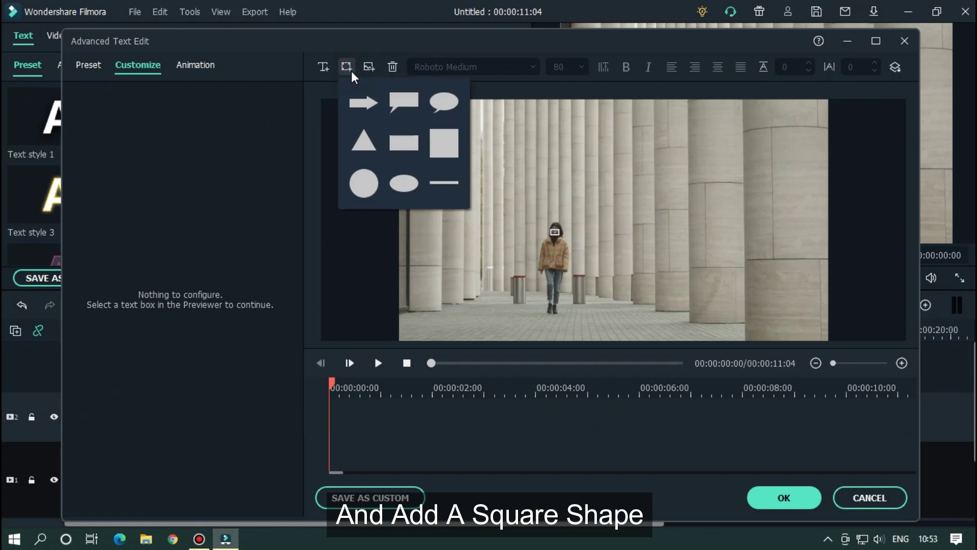
pyautogui.click(406, 151)
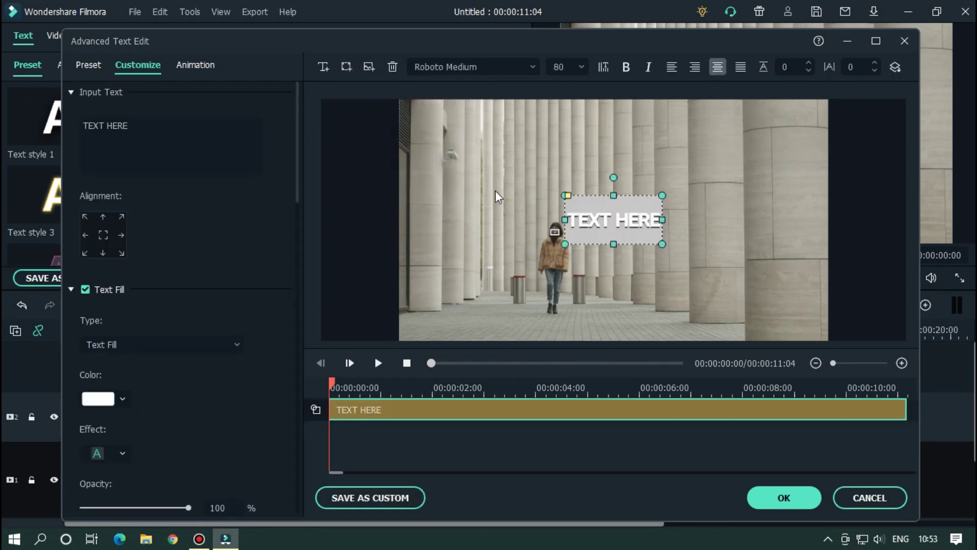
pyautogui.click(157, 126)
pyautogui.moveTo(157, 126); pyautogui.dragTo(51, 132)
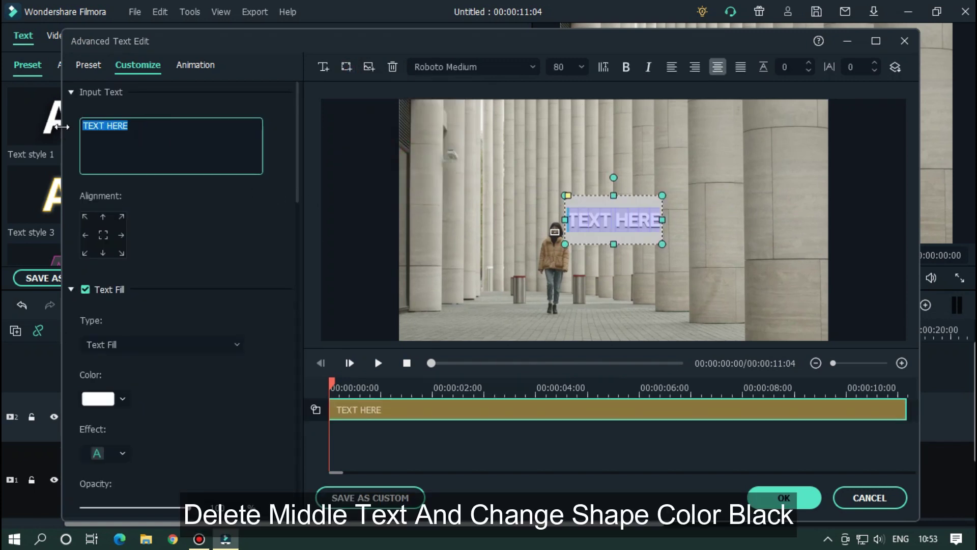
pyautogui.press('BackSpace')
# - Set the rectangle's Shape Fill colour to black
pyautogui.scroll(-1, 270, 238)
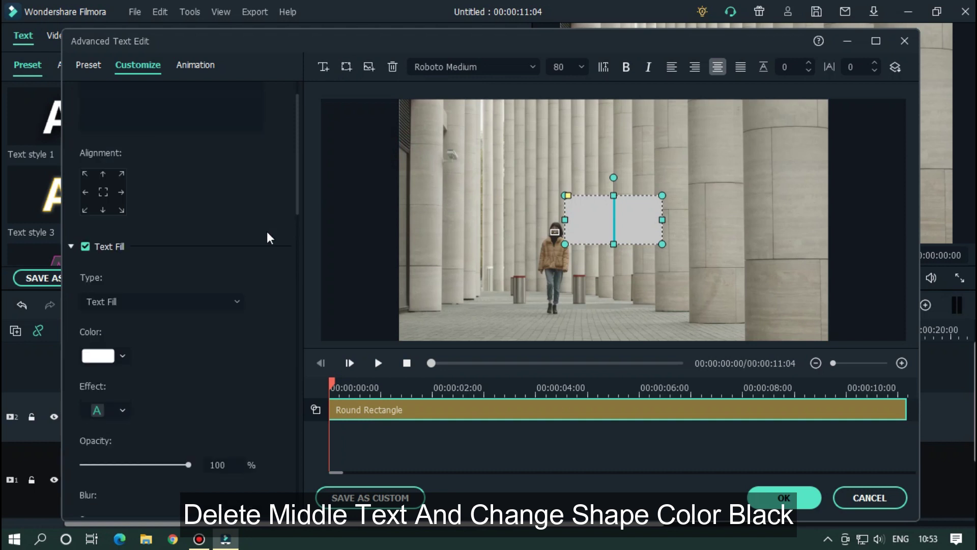
pyautogui.scroll(-10, 269, 239)
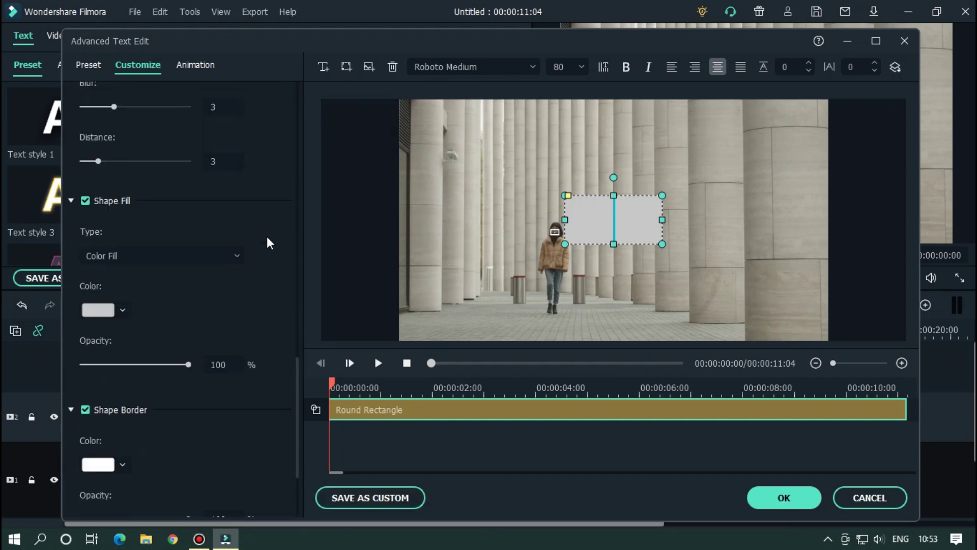
pyautogui.scroll(-1, 269, 243)
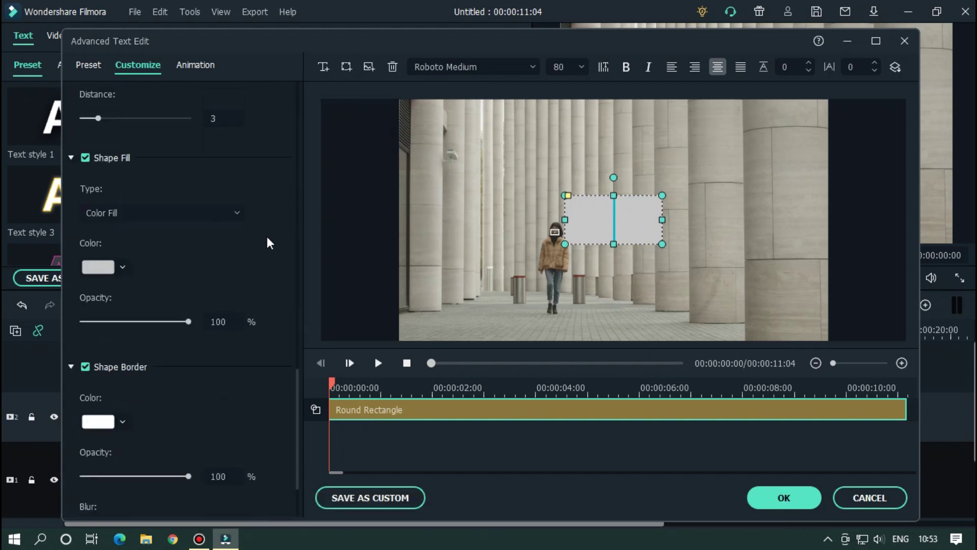
pyautogui.click(96, 269)
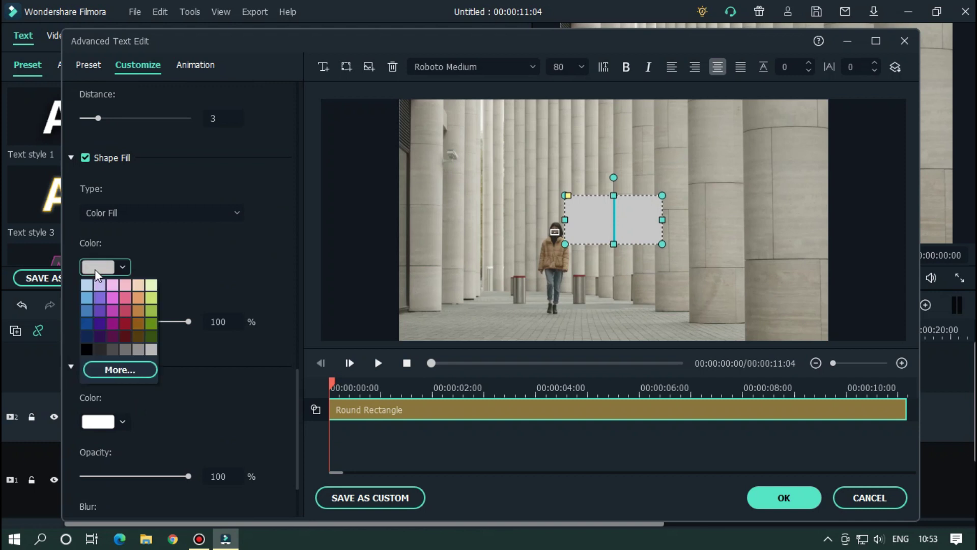
pyautogui.click(86, 350)
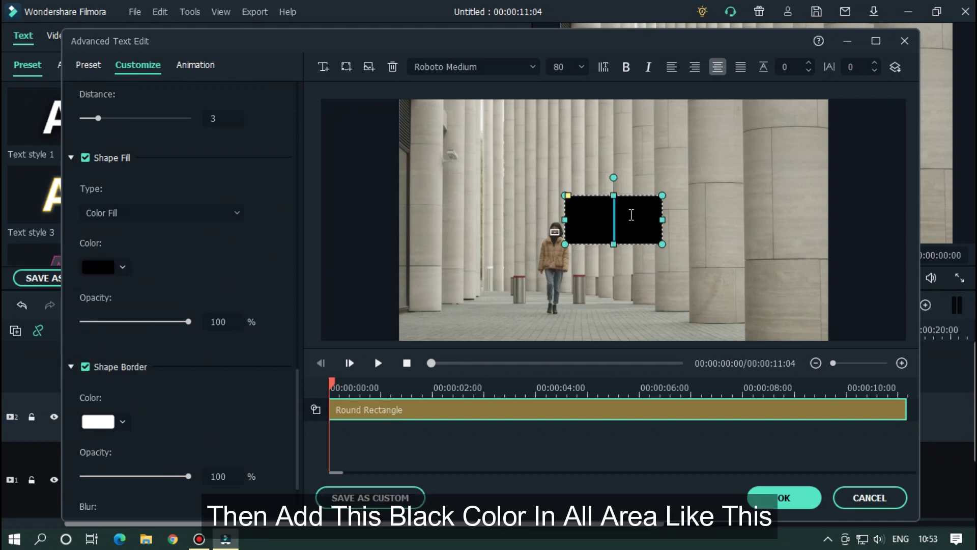
# - Resize and centre the black rectangle to fill the whole preview frame, then apply it
pyautogui.moveTo(585, 195); pyautogui.dragTo(474, 130)
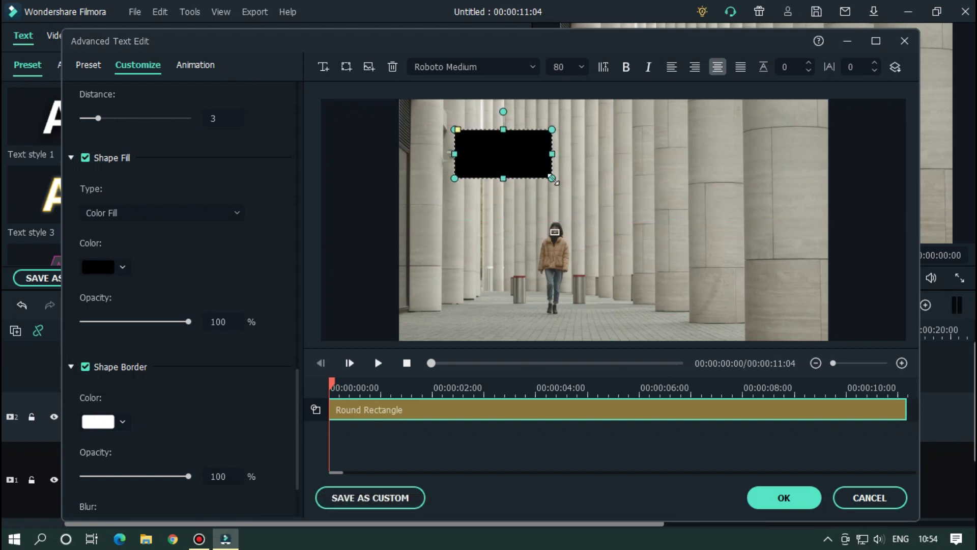
pyautogui.moveTo(552, 178); pyautogui.dragTo(850, 328)
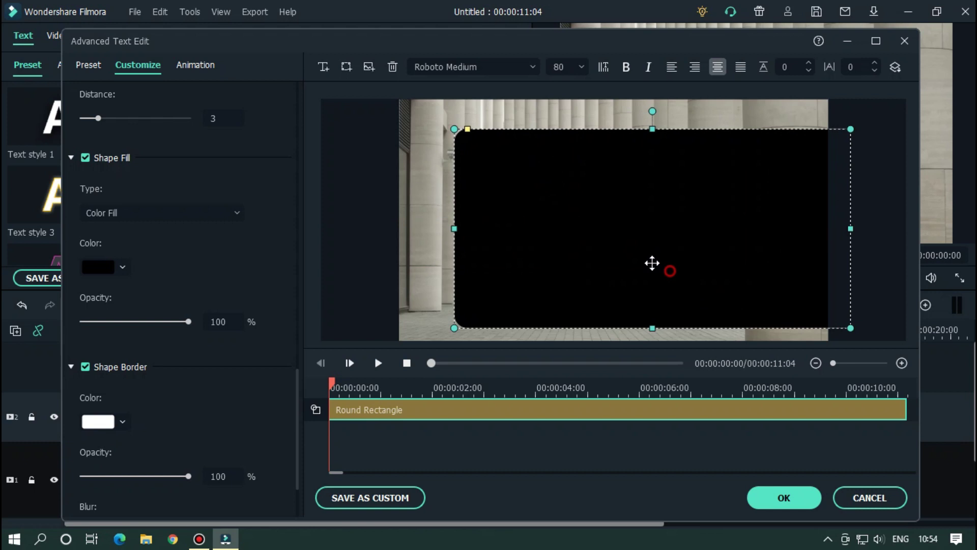
pyautogui.moveTo(652, 263); pyautogui.dragTo(598, 235)
pyautogui.moveTo(793, 298); pyautogui.dragTo(842, 367)
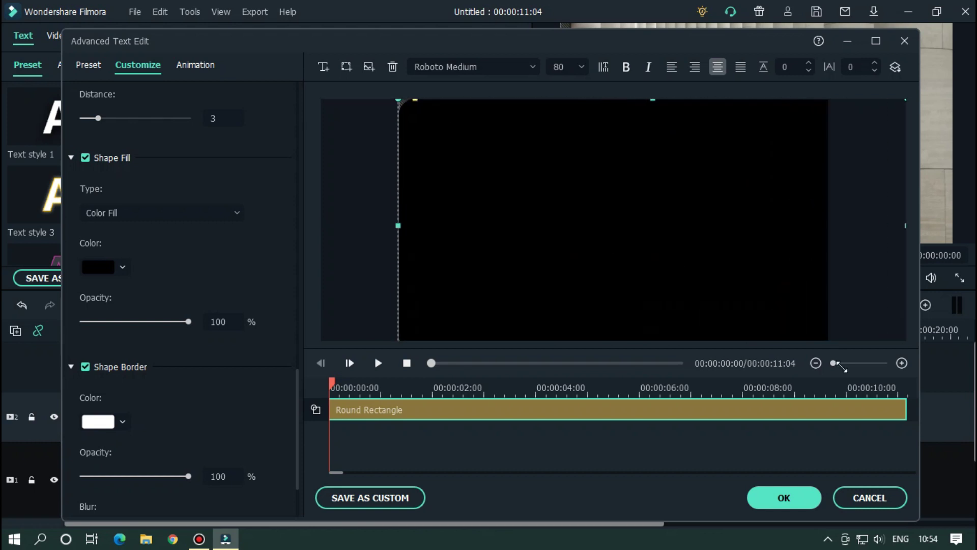
pyautogui.moveTo(750, 273); pyautogui.dragTo(677, 242)
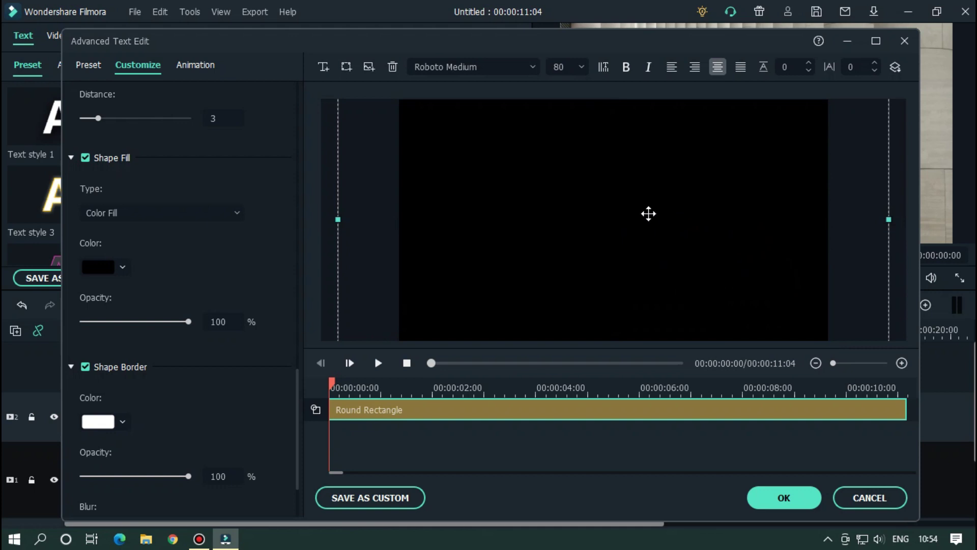
pyautogui.click(757, 490)
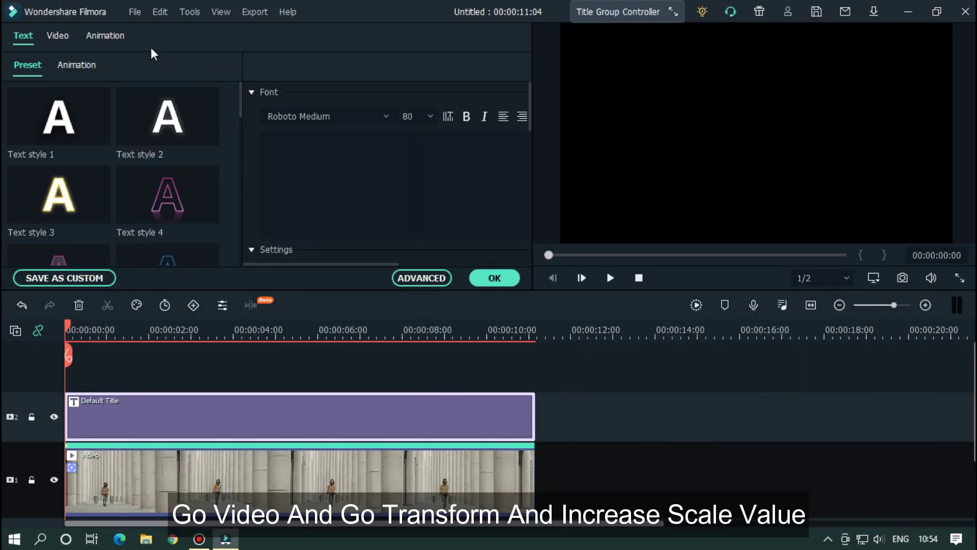
# - Set the title's Transform Scale to 129% in the Video settings
pyautogui.click(57, 39)
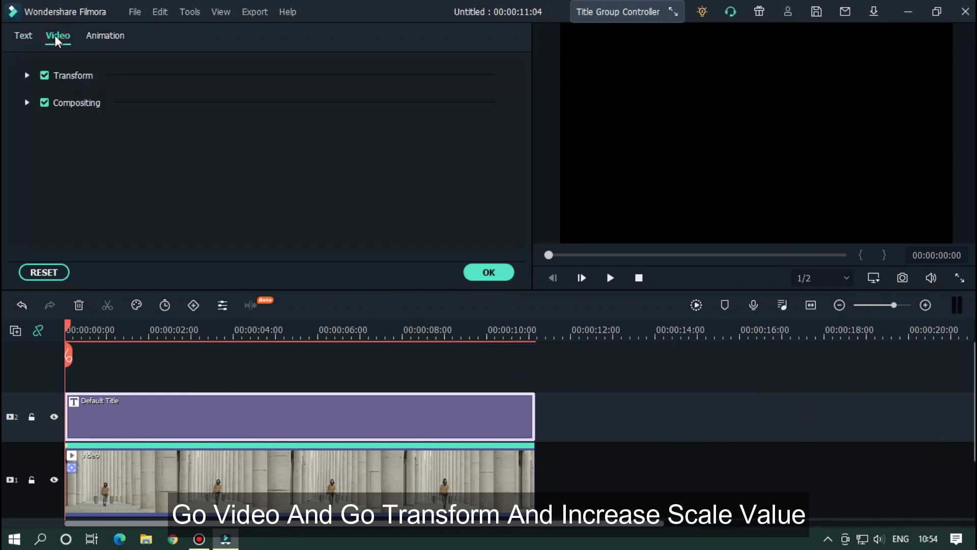
pyautogui.click(28, 76)
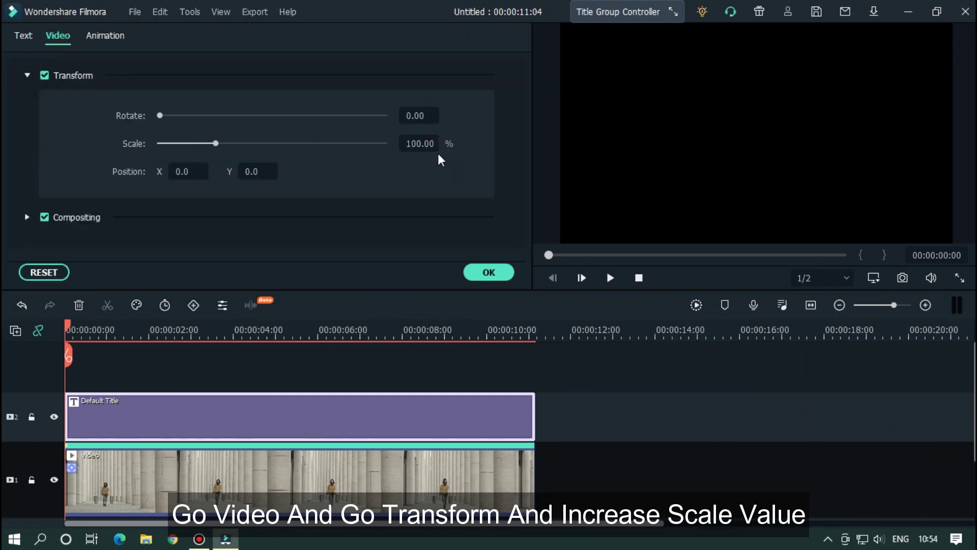
pyautogui.moveTo(420, 144)
pyautogui.mouseDown()
pyautogui.moveTo(392, 144)
pyautogui.moveTo(427, 144)
pyautogui.mouseUp()
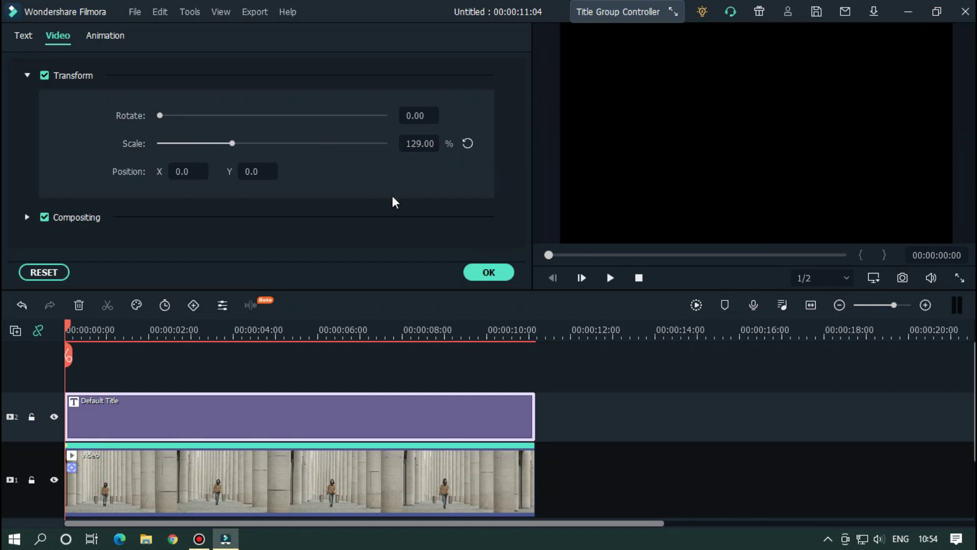
# - Apply the scale, reopen the title in Advanced Text Edit, and add a circle shape
pyautogui.click(489, 273)
pyautogui.doubleClick(354, 403)
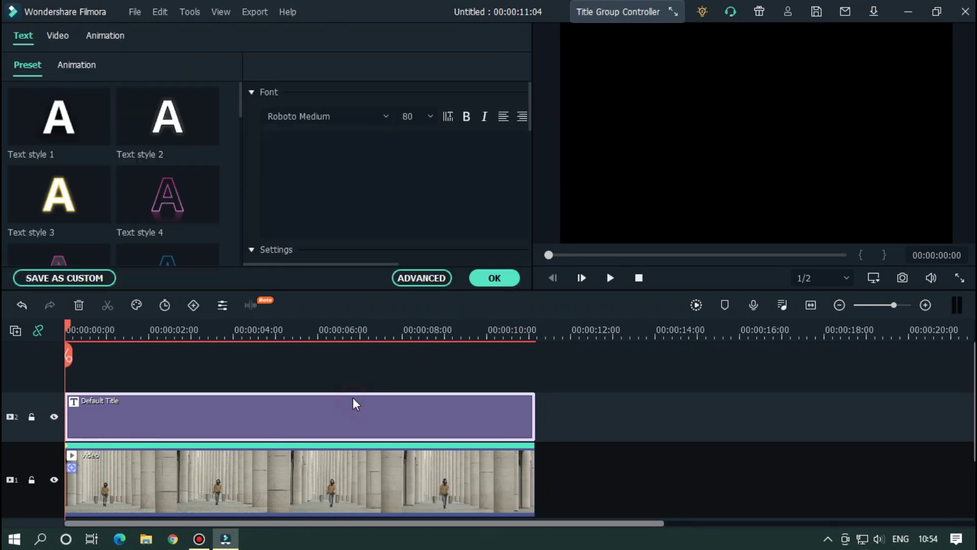
pyautogui.click(414, 279)
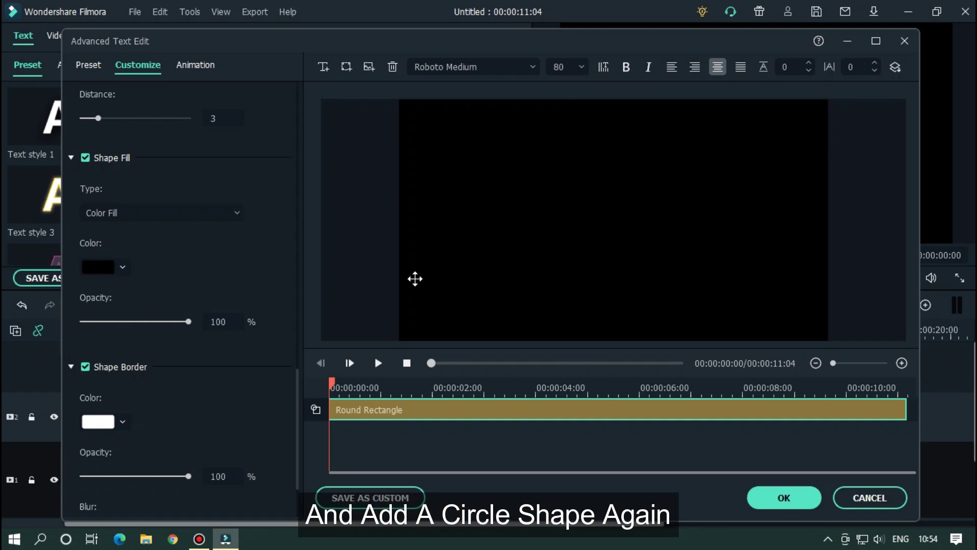
pyautogui.click(353, 67)
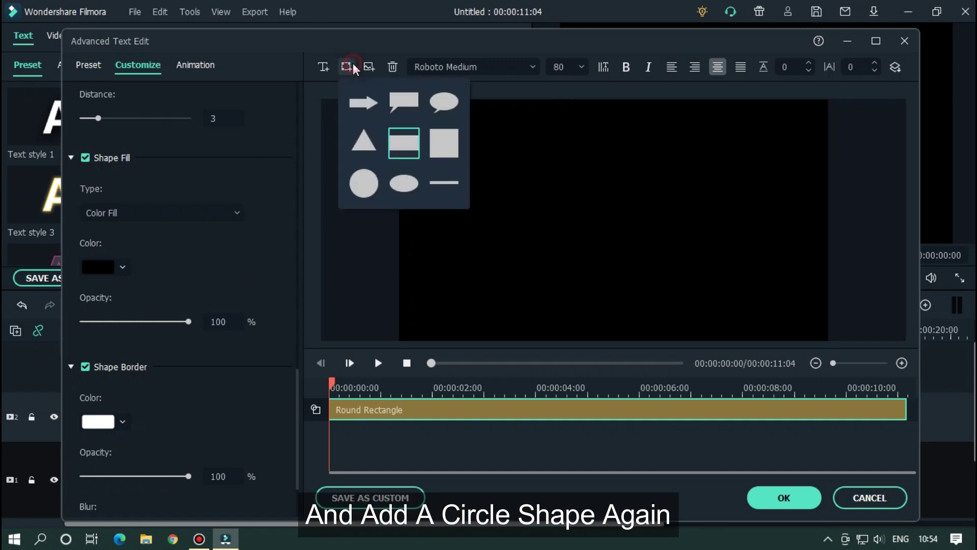
pyautogui.click(371, 185)
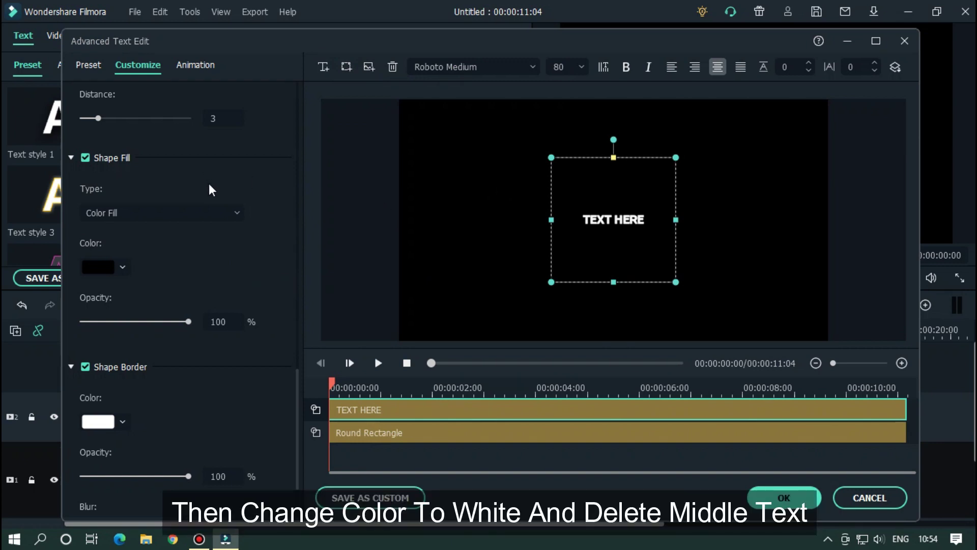
# - Set the circle's Shape Fill colour to white through the full colour picker
pyautogui.click(102, 279)
pyautogui.click(118, 375)
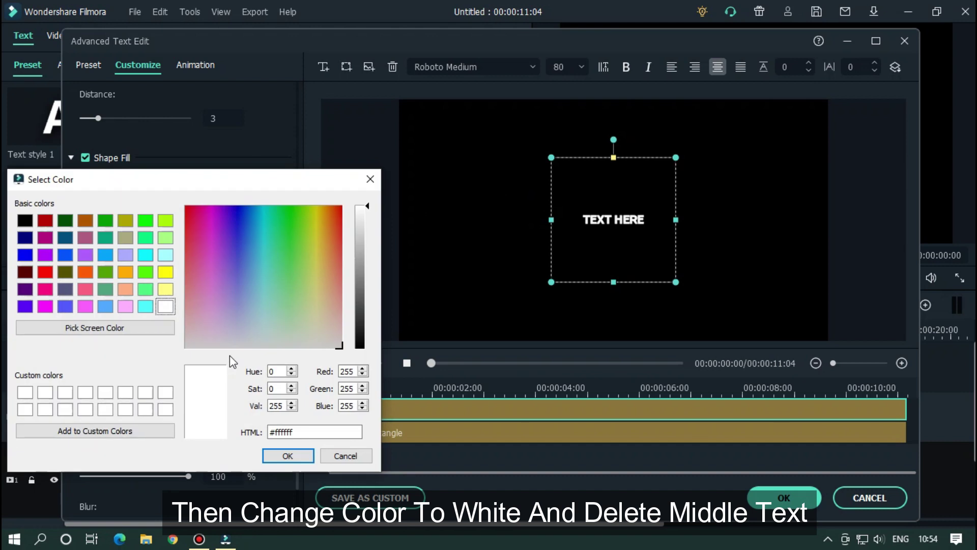
pyautogui.click(288, 456)
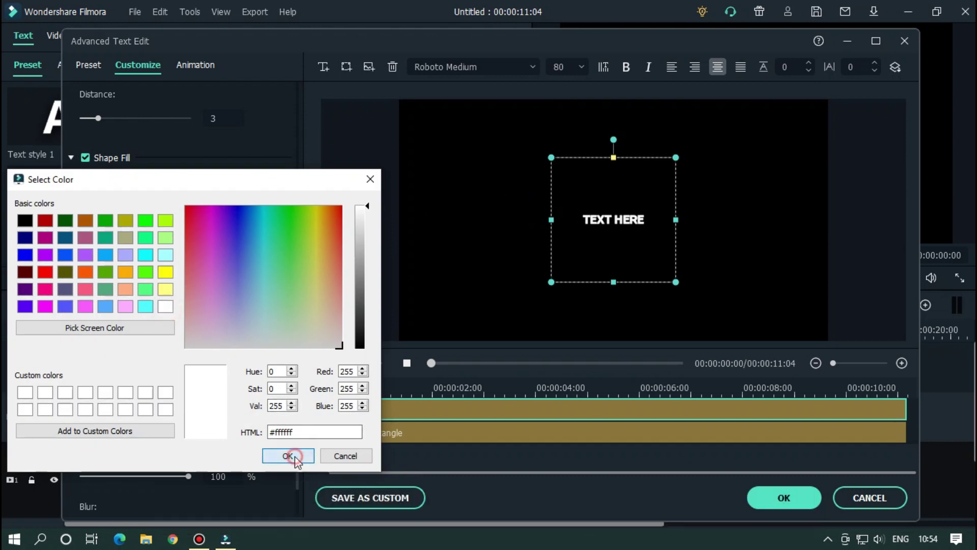
pyautogui.scroll(2, 270, 272)
# - Delete the circle's TEXT HERE placeholder text
pyautogui.scroll(12, 270, 272)
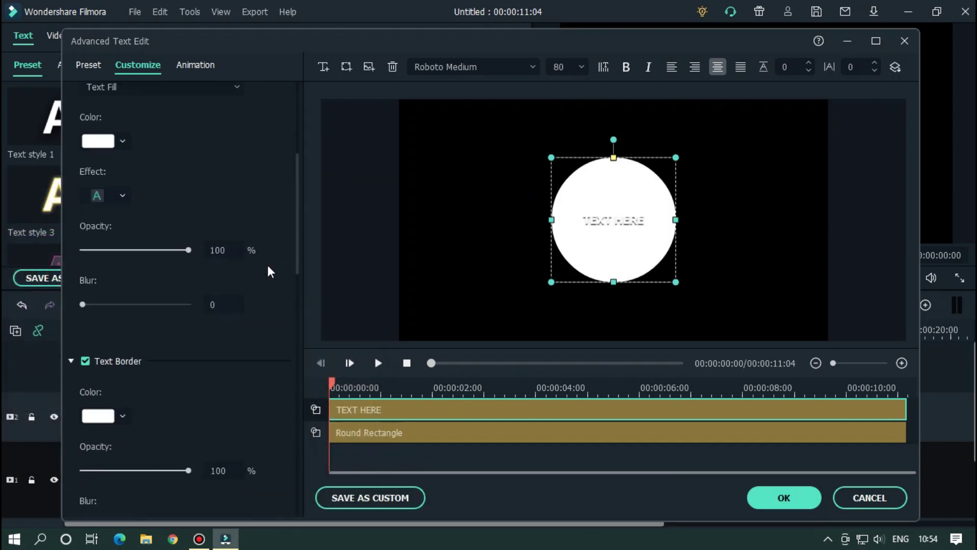
pyautogui.click(159, 132)
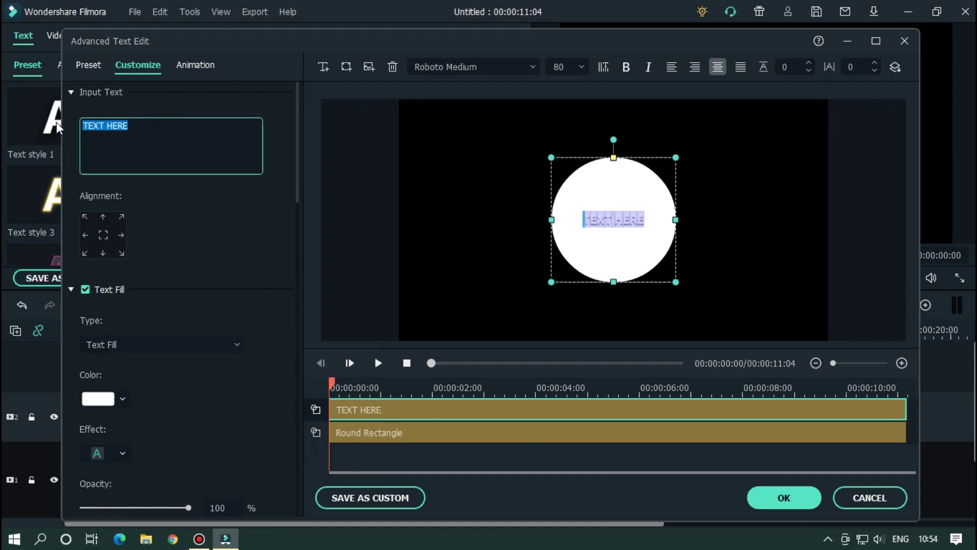
pyautogui.press('BackSpace')
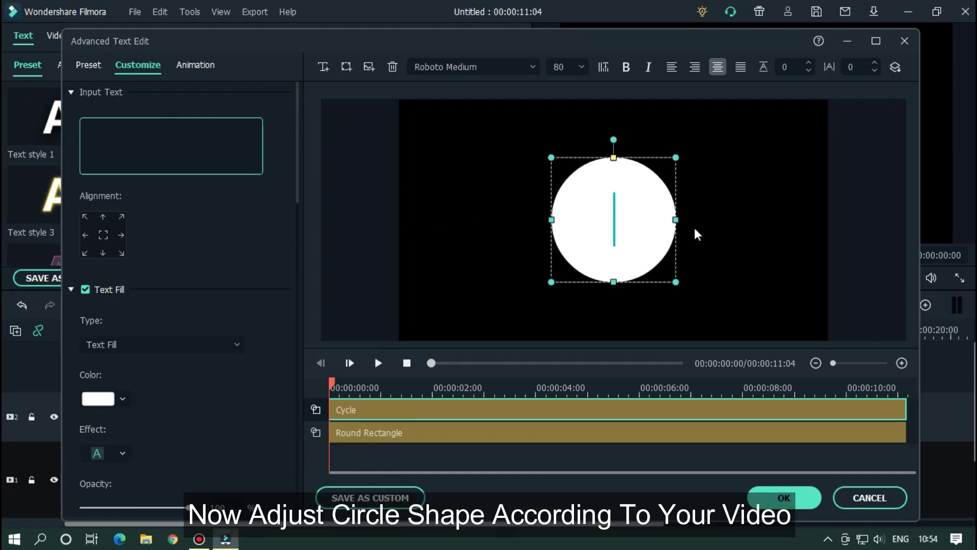
# - Shrink the circle to a small centred white dot and apply the title
pyautogui.click(702, 215)
pyautogui.click(621, 212)
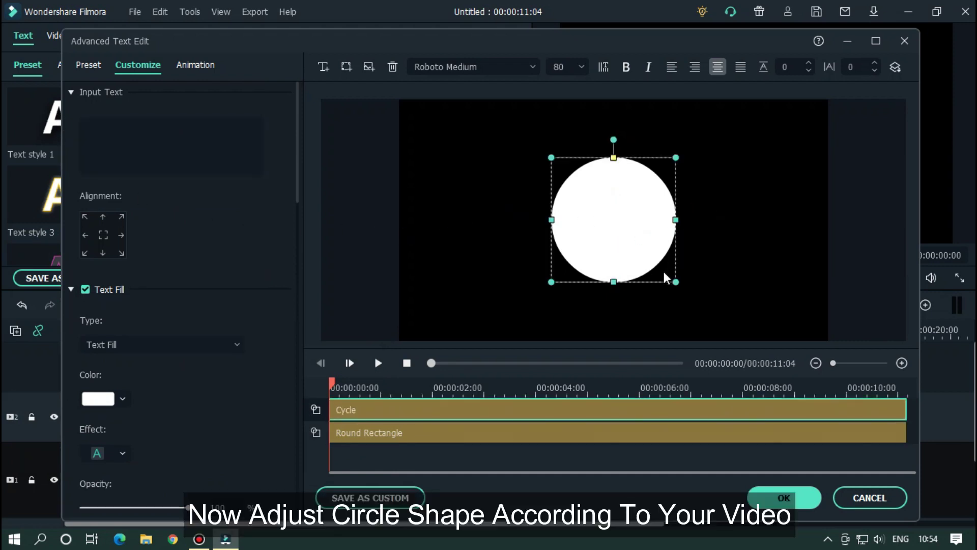
pyautogui.moveTo(660, 284); pyautogui.dragTo(616, 218)
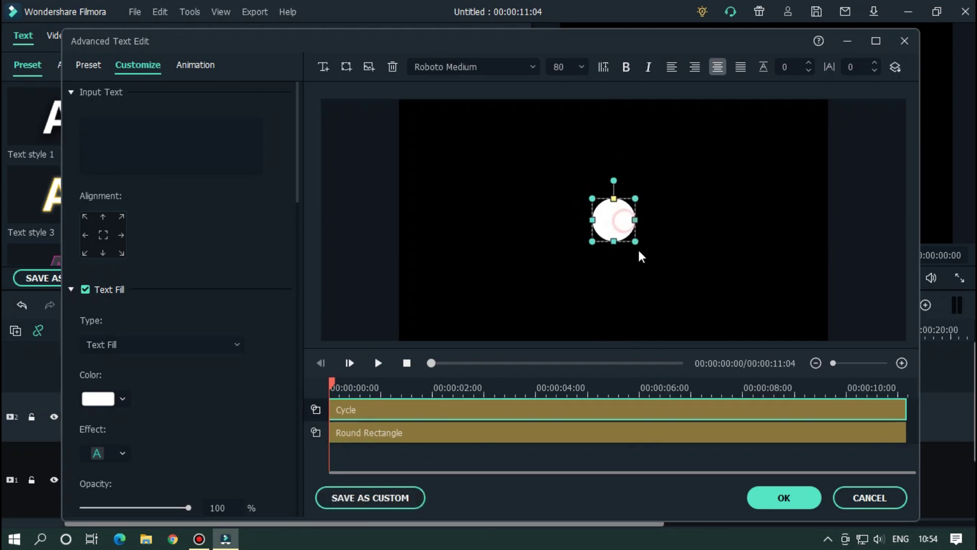
pyautogui.click(674, 207)
pyautogui.click(633, 237)
pyautogui.moveTo(634, 237); pyautogui.dragTo(638, 242)
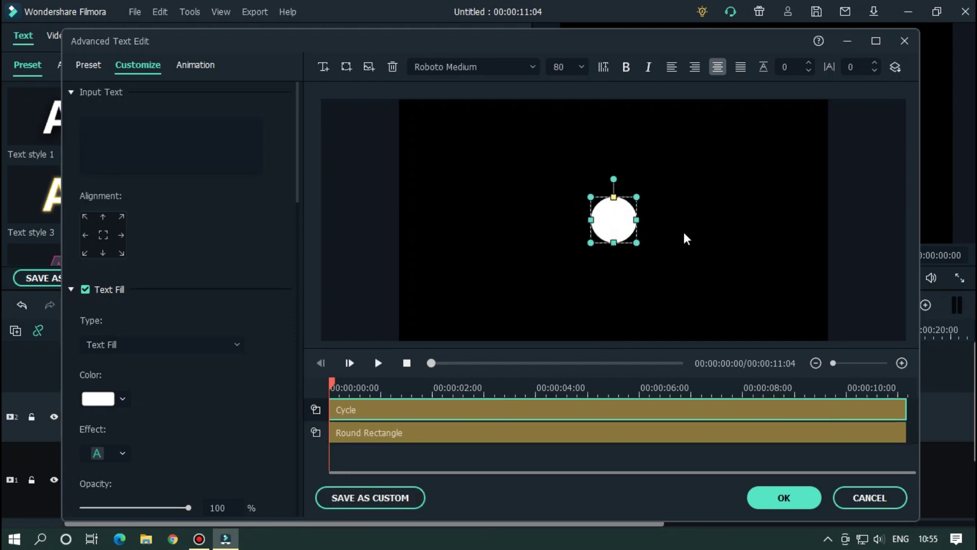
pyautogui.click(688, 249)
pyautogui.click(784, 498)
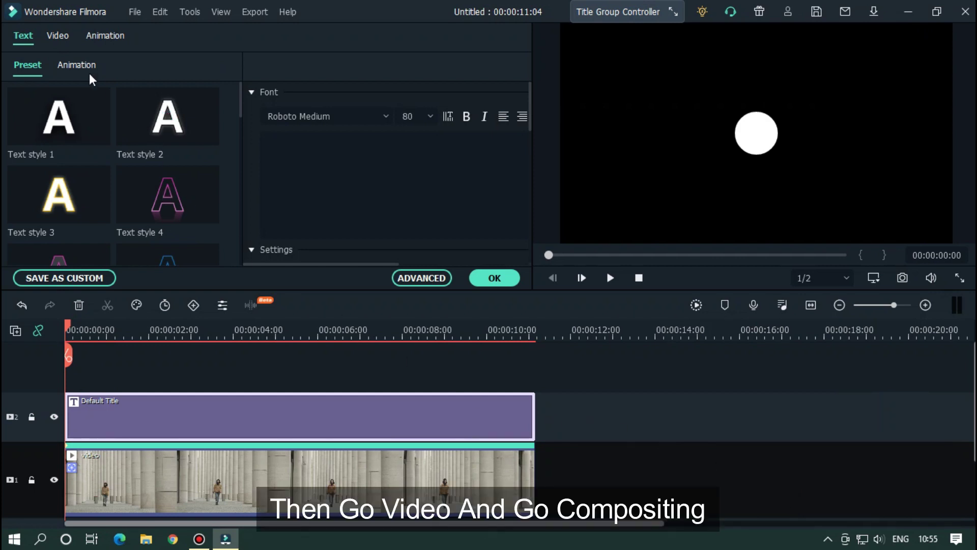
# - Set the title's Compositing blending mode to Darken
pyautogui.click(57, 37)
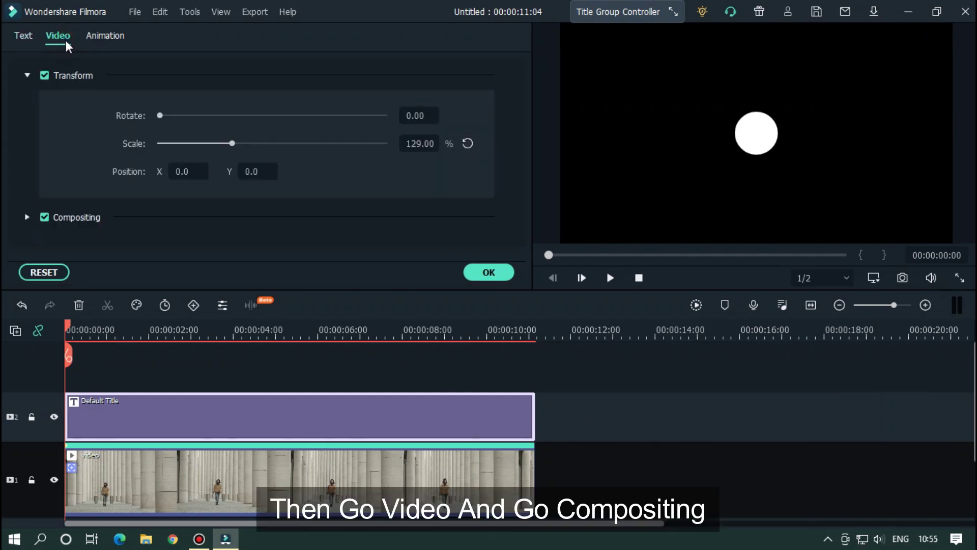
pyautogui.click(27, 75)
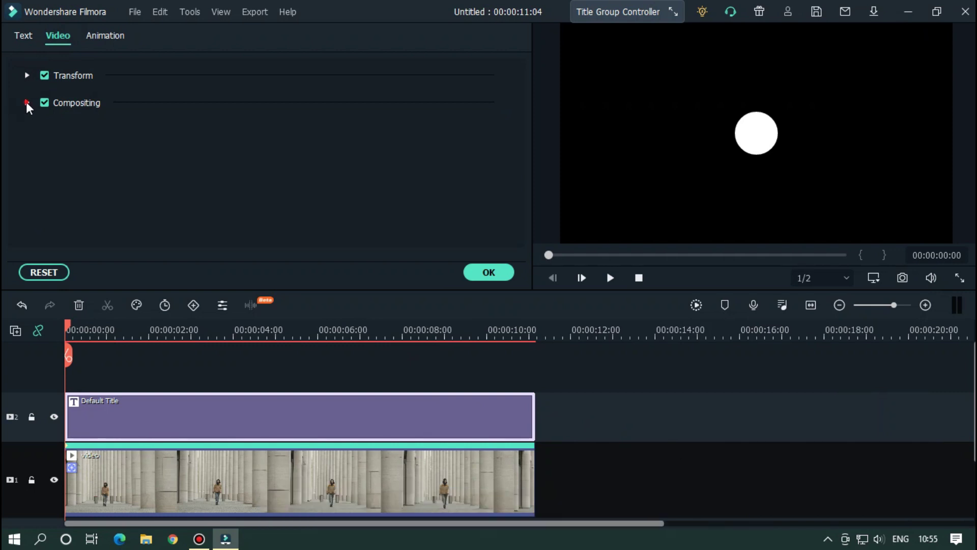
pyautogui.click(28, 102)
pyautogui.click(178, 144)
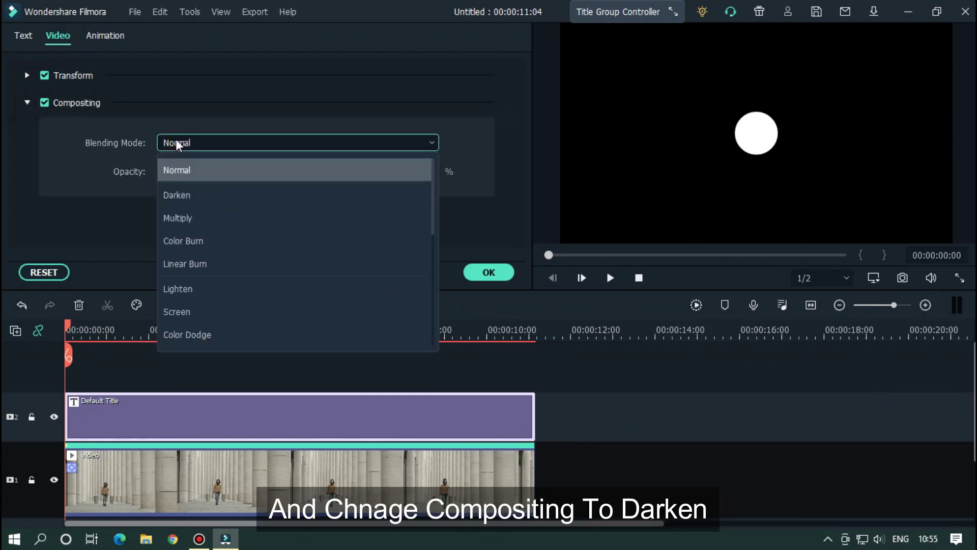
pyautogui.click(234, 203)
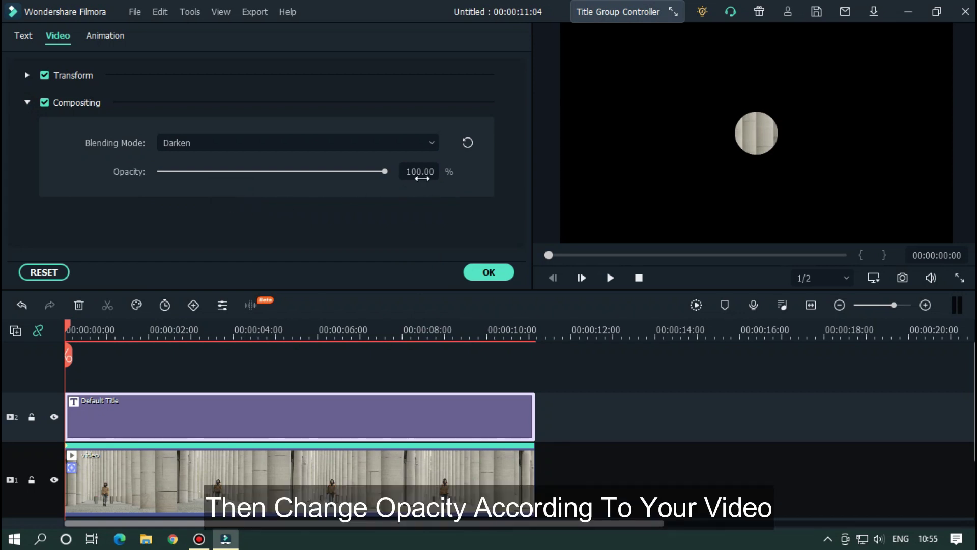
# - Set the title's compositing opacity to 50%
pyautogui.click(423, 173)
pyautogui.write('60')
pyautogui.press('Return')
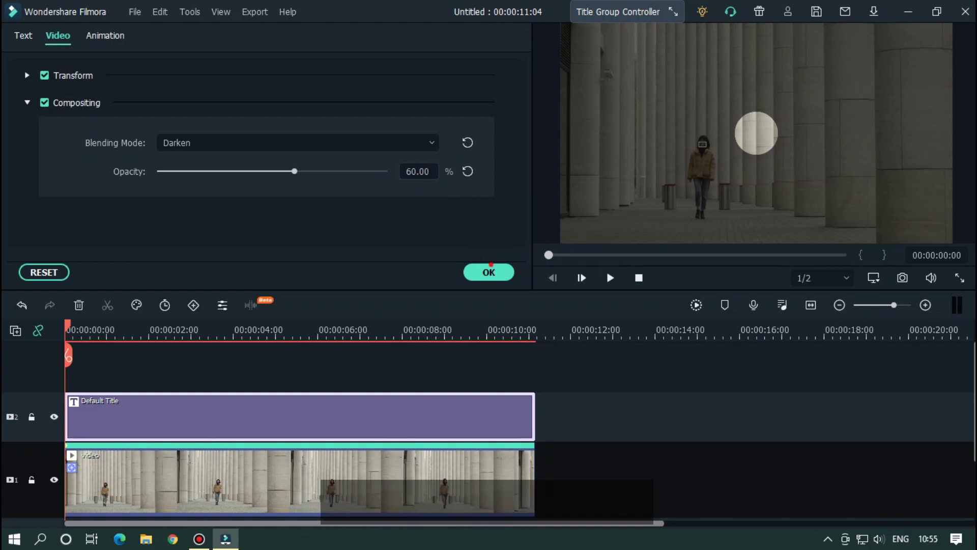
pyautogui.click(424, 174)
pyautogui.press('Return')
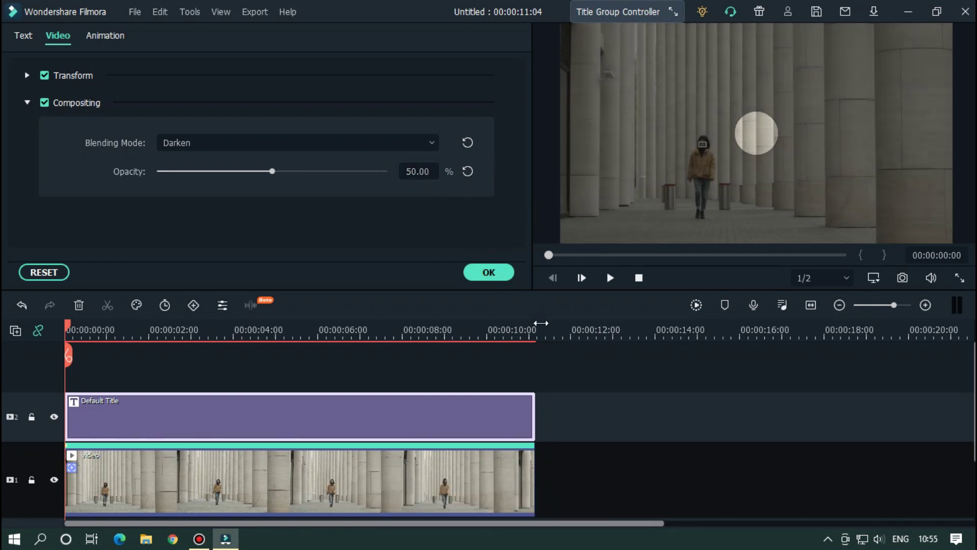
# - Place the white circle over the walking woman's head, nudge it up twice, and confirm the title
pyautogui.click(755, 135)
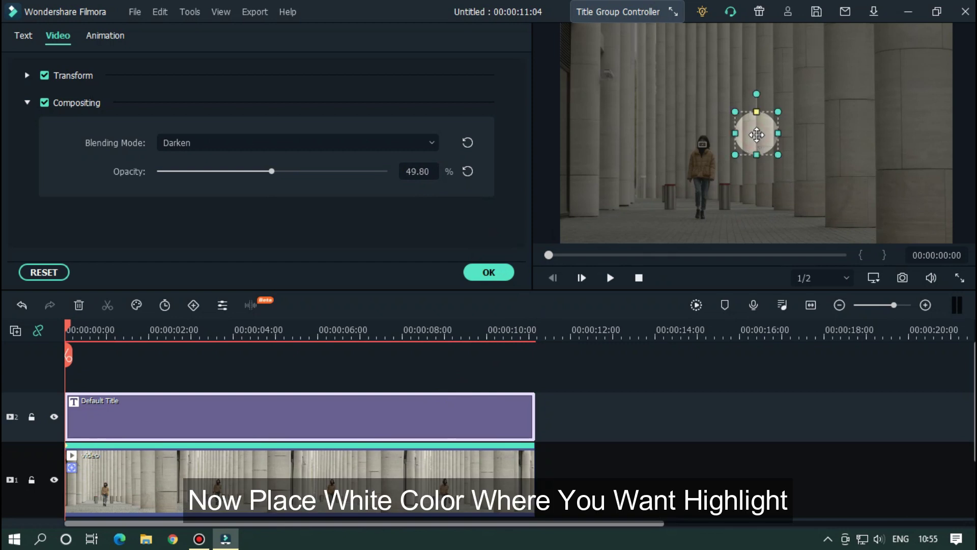
pyautogui.moveTo(759, 132); pyautogui.dragTo(706, 152)
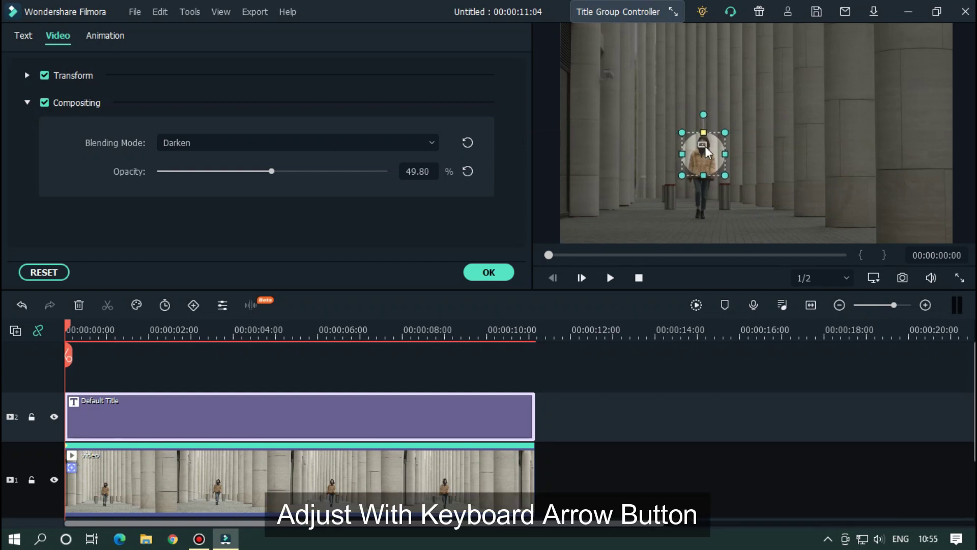
pyautogui.press('Up')
pyautogui.press('Up')
pyautogui.press('Up')
pyautogui.press('Up')
pyautogui.press('Up')
pyautogui.press('Up')
pyautogui.press('Up')
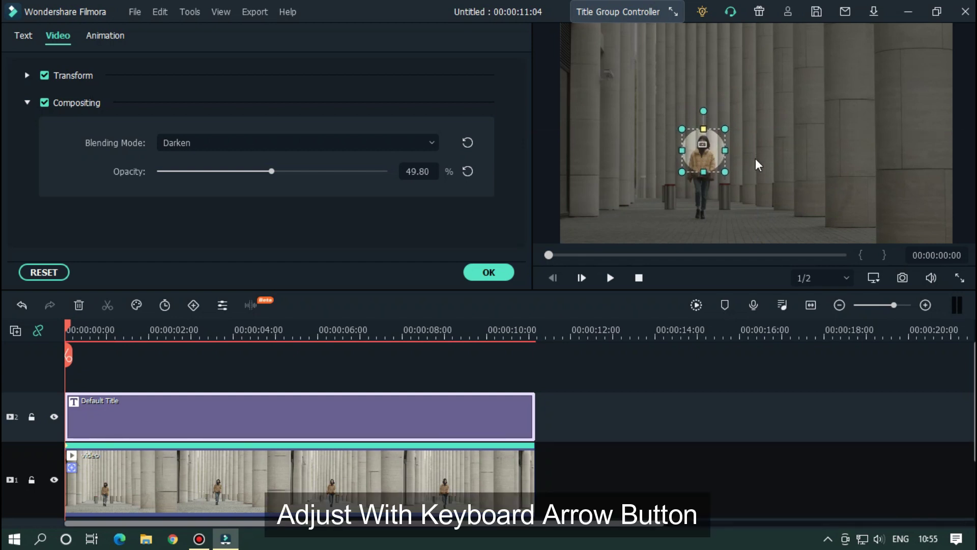
pyautogui.press('Up')
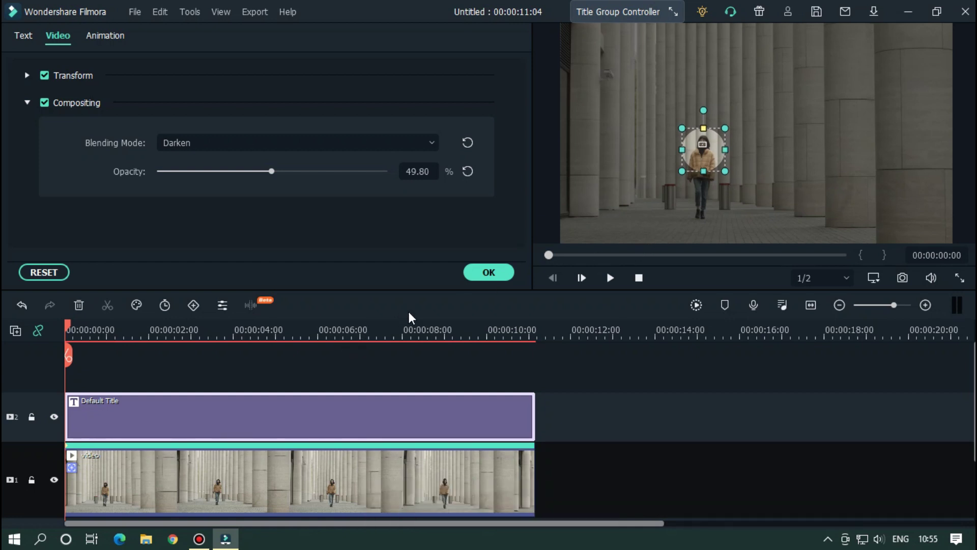
pyautogui.click(487, 272)
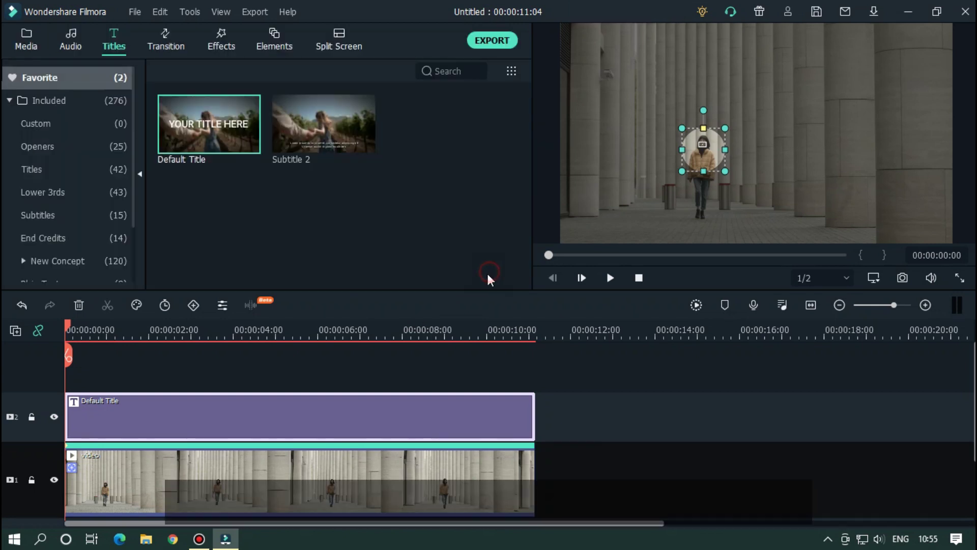
# - Link the Default Title to the walking clip's motion tracking so the circle follows her
pyautogui.click(278, 487)
pyautogui.doubleClick(284, 490)
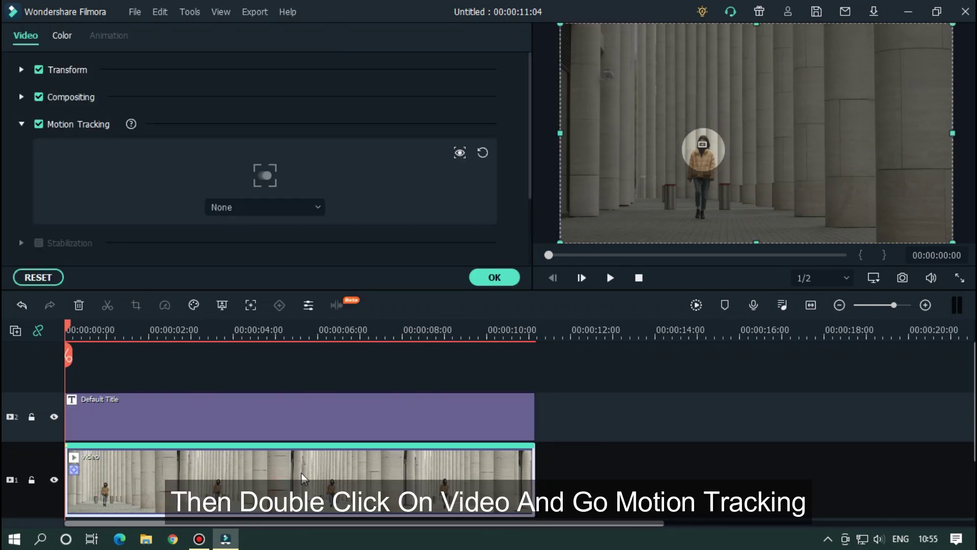
pyautogui.click(236, 204)
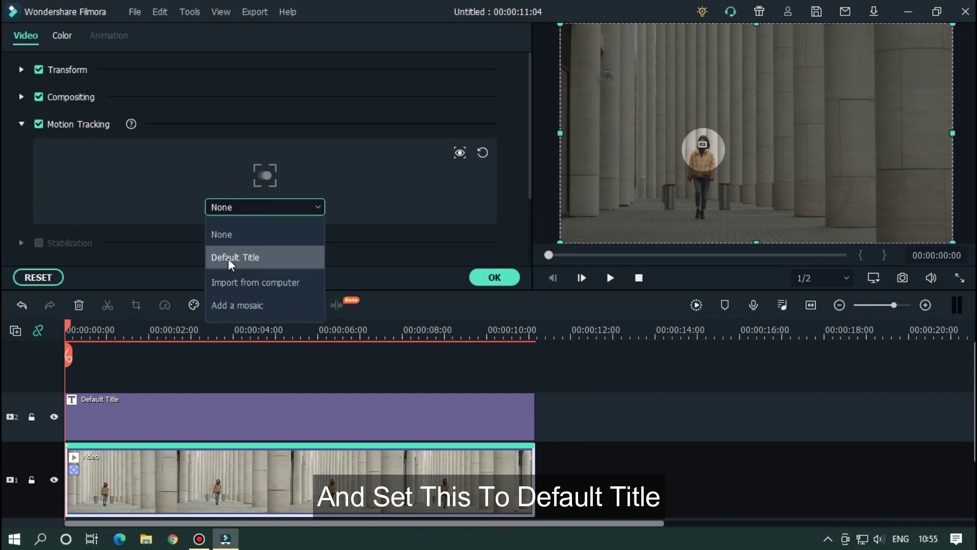
pyautogui.click(282, 259)
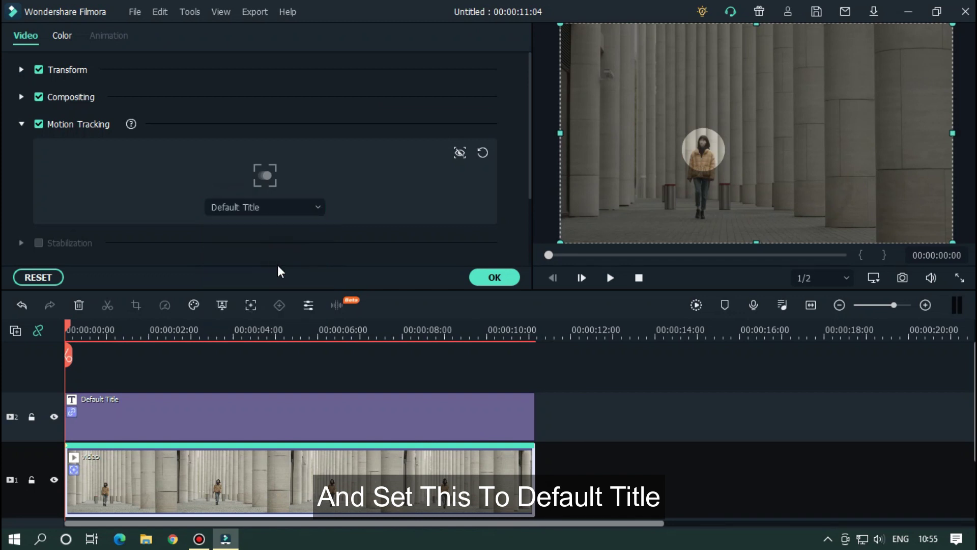
pyautogui.click(495, 277)
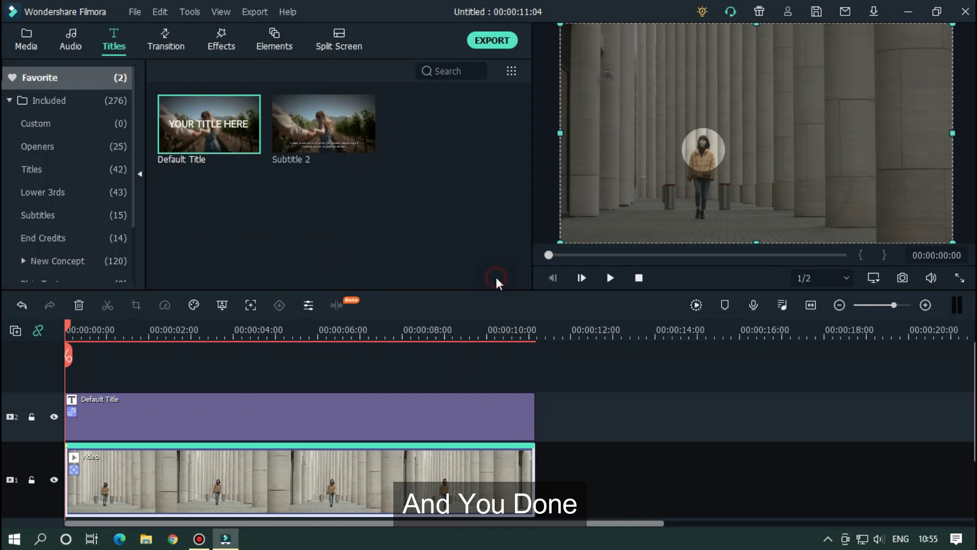
# - Play the clip from the Media view to confirm the circle stays on the woman's head
pyautogui.click(28, 41)
pyautogui.click(610, 278)
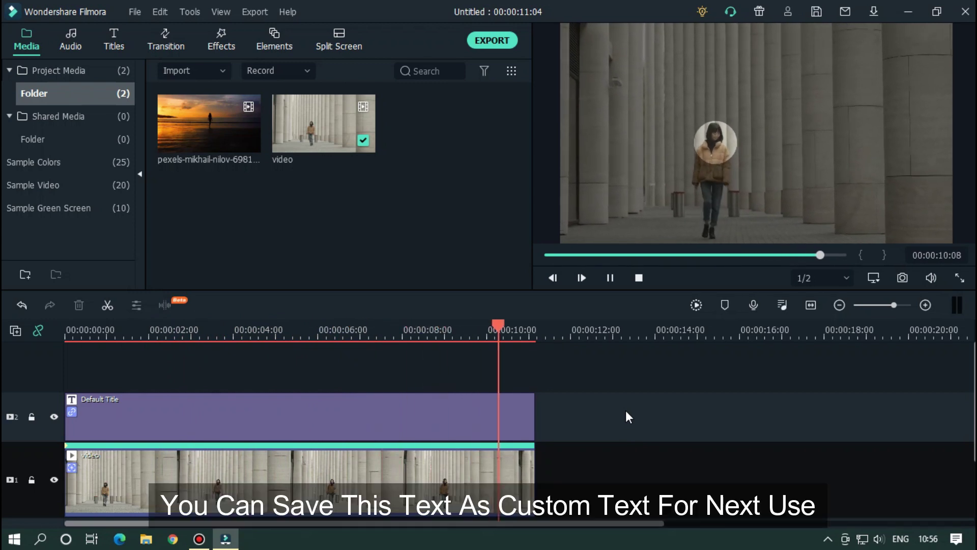
# - Save the circle title as a custom preset named 'Highlight' and close the title editor
pyautogui.doubleClick(230, 411)
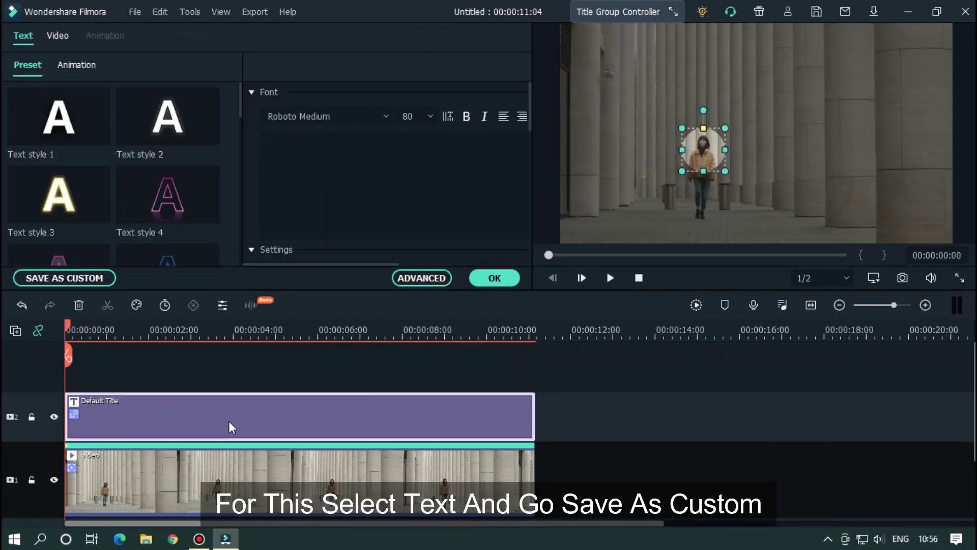
pyautogui.click(77, 278)
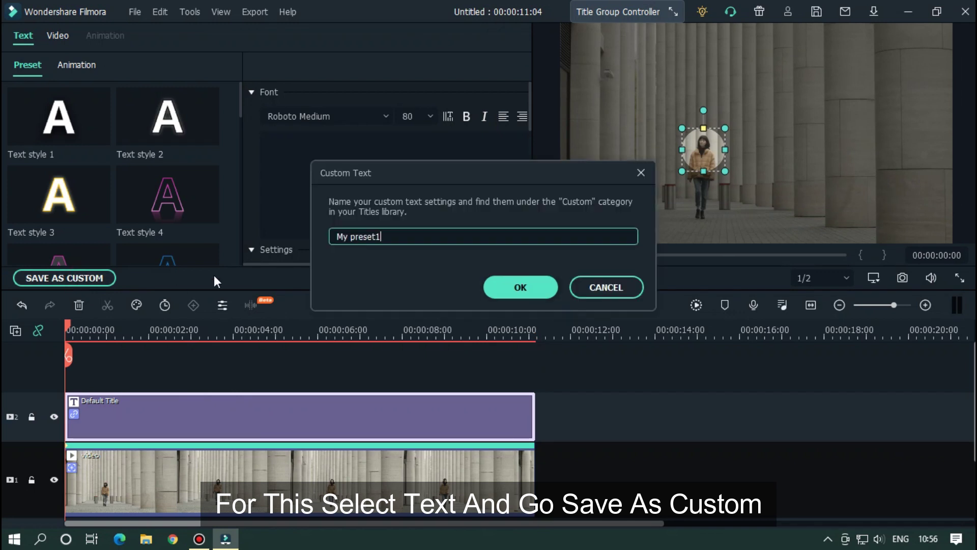
pyautogui.doubleClick(405, 236)
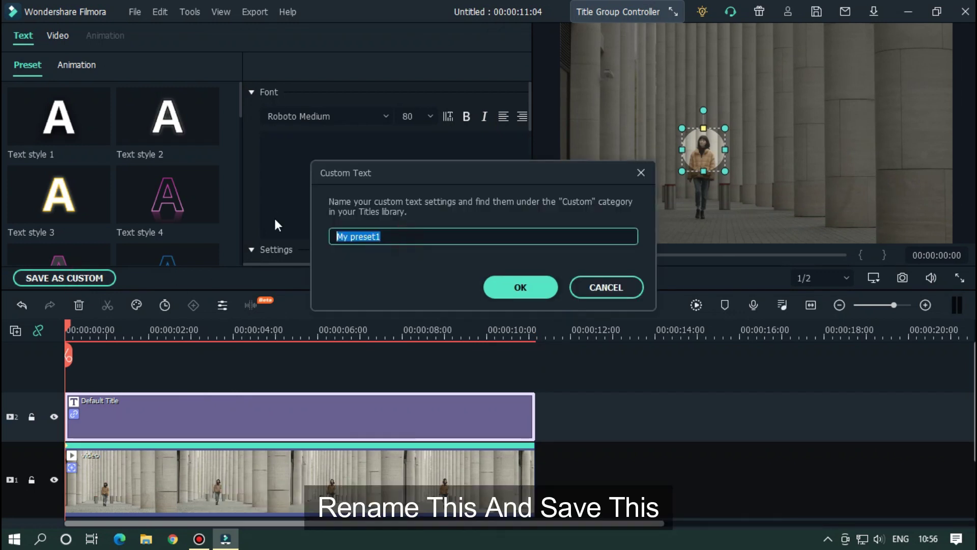
pyautogui.write('Highlight')
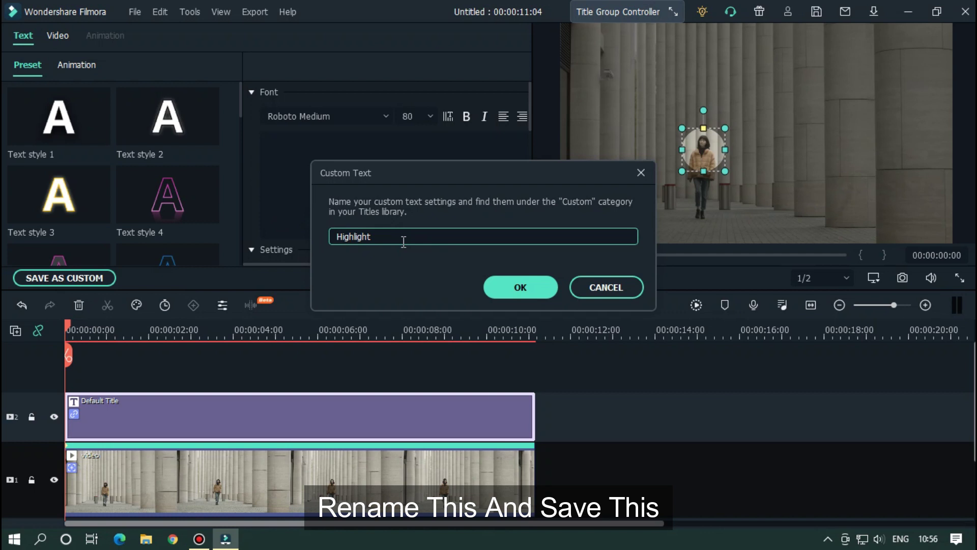
pyautogui.click(534, 286)
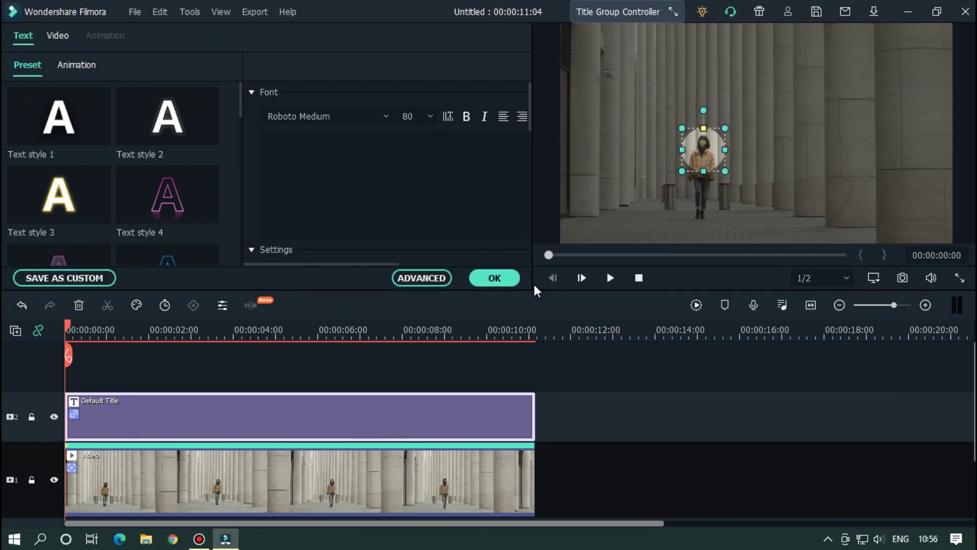
pyautogui.click(504, 277)
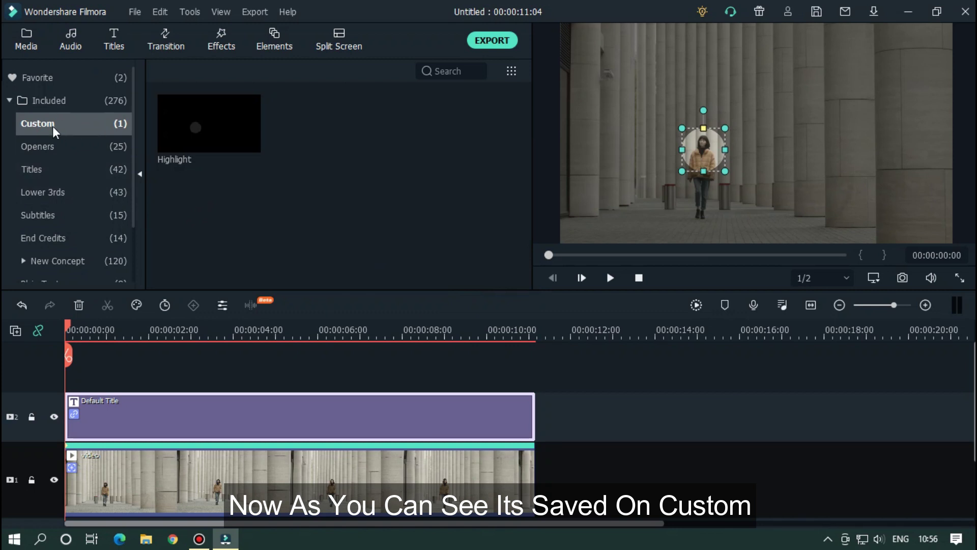
# - Zoom out the timeline and drop the pexels sunset beach clip onto track 1 after the walking clip
pyautogui.moveTo(214, 130)
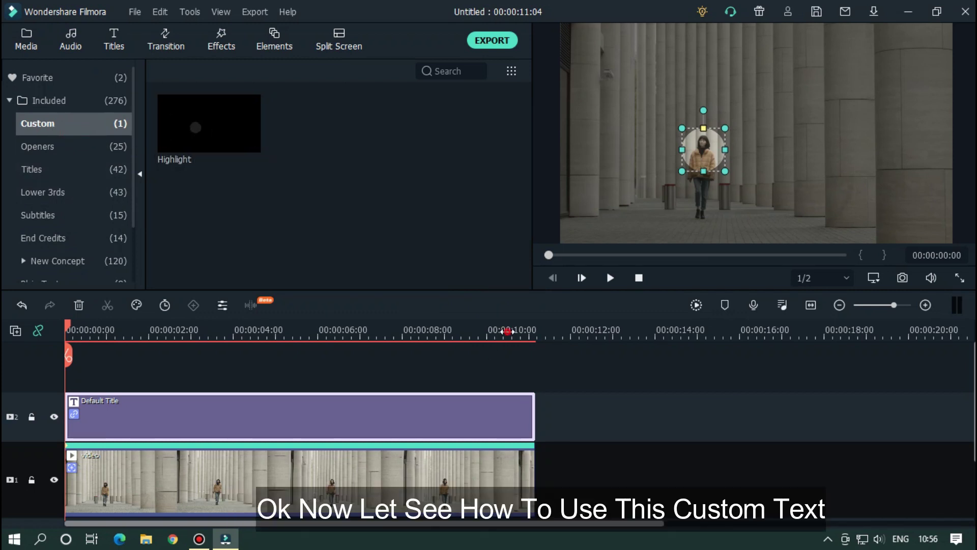
pyautogui.scroll(-4, 507, 331)
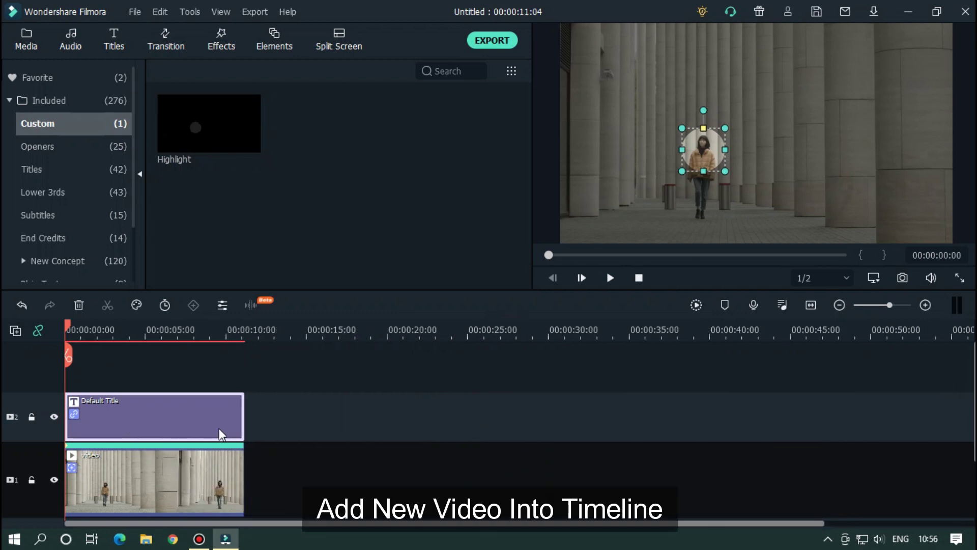
pyautogui.click(33, 44)
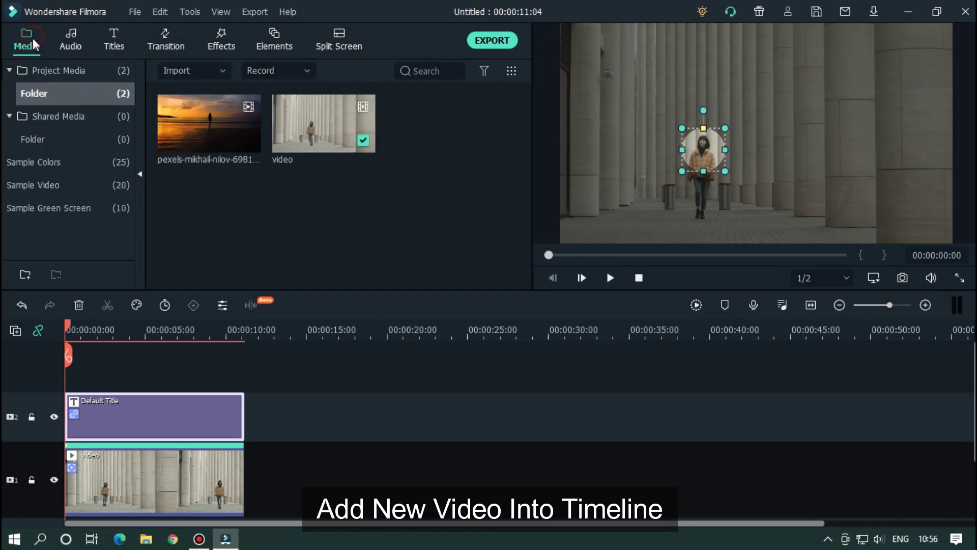
pyautogui.moveTo(215, 129); pyautogui.dragTo(328, 497)
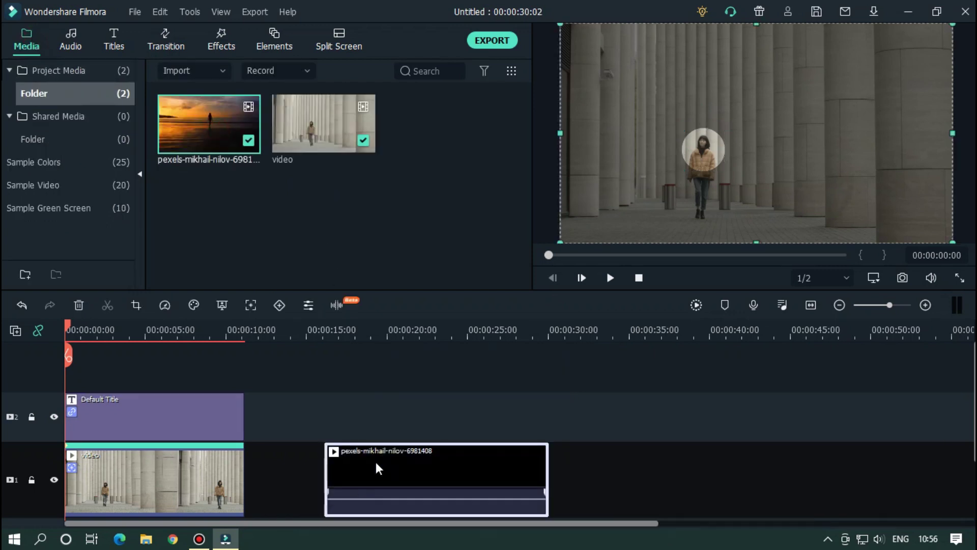
pyautogui.click(324, 331)
pyautogui.scroll(3, 486, 391)
# - Motion-track the woman's head in the beach clip with a fitted tracking box, then show Custom titles
pyautogui.doubleClick(419, 462)
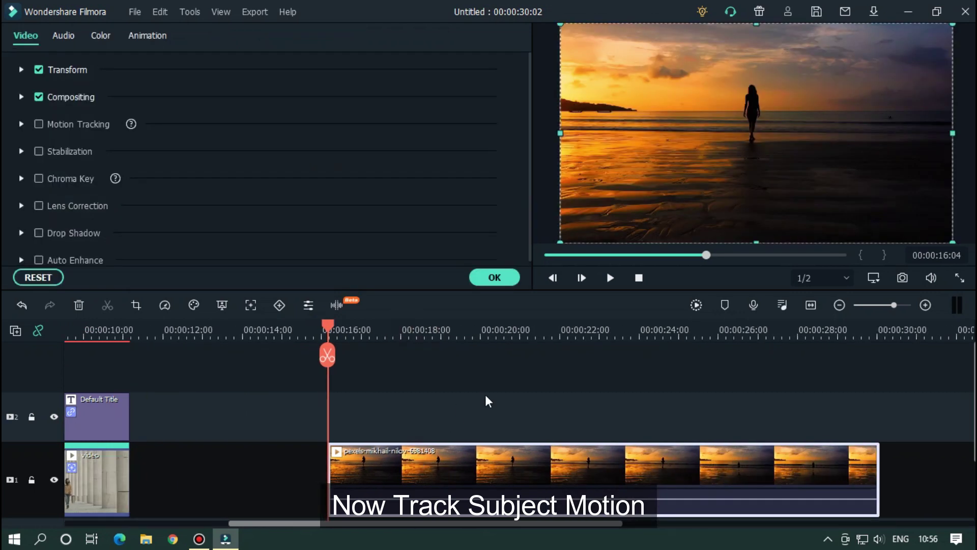
pyautogui.click(39, 124)
pyautogui.moveTo(769, 134); pyautogui.dragTo(766, 91)
pyautogui.moveTo(808, 61); pyautogui.dragTo(750, 91)
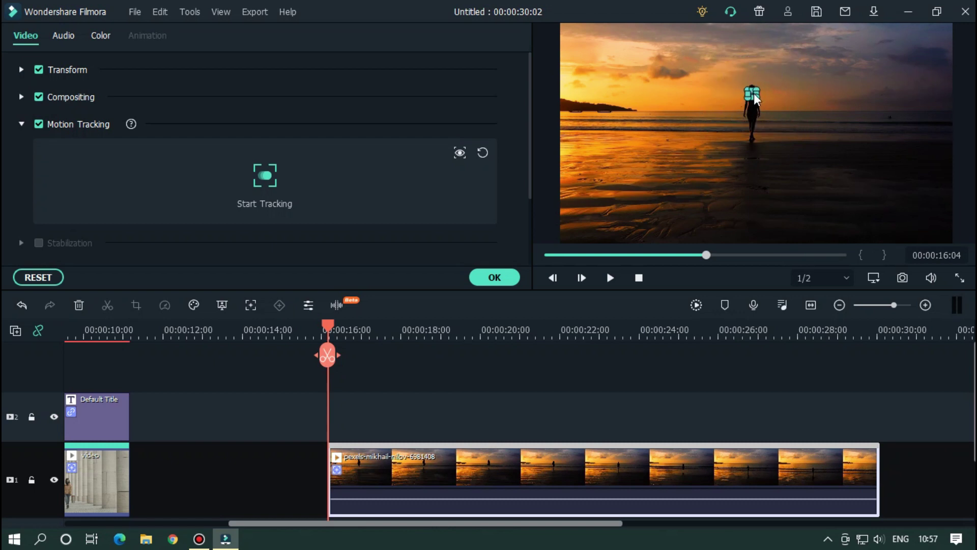
pyautogui.click(264, 176)
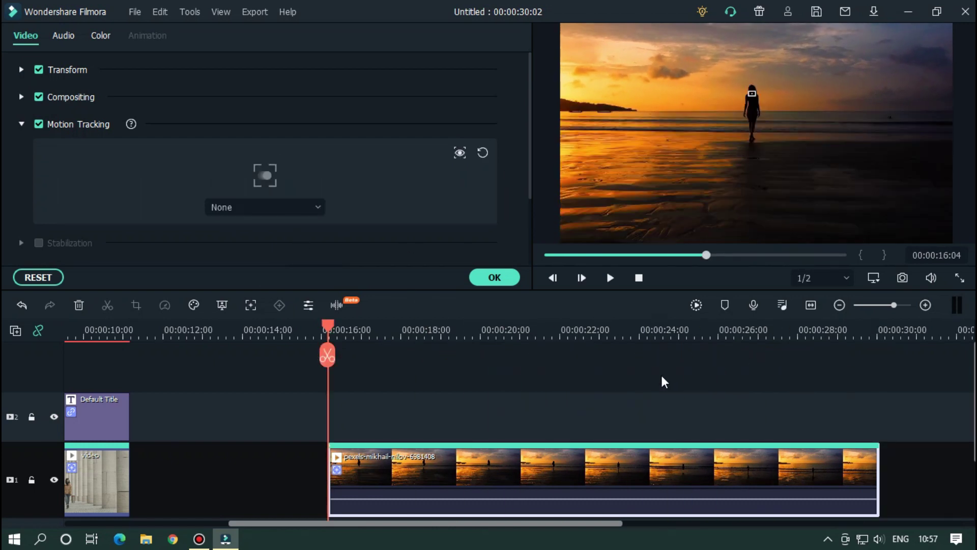
pyautogui.click(494, 277)
pyautogui.click(115, 38)
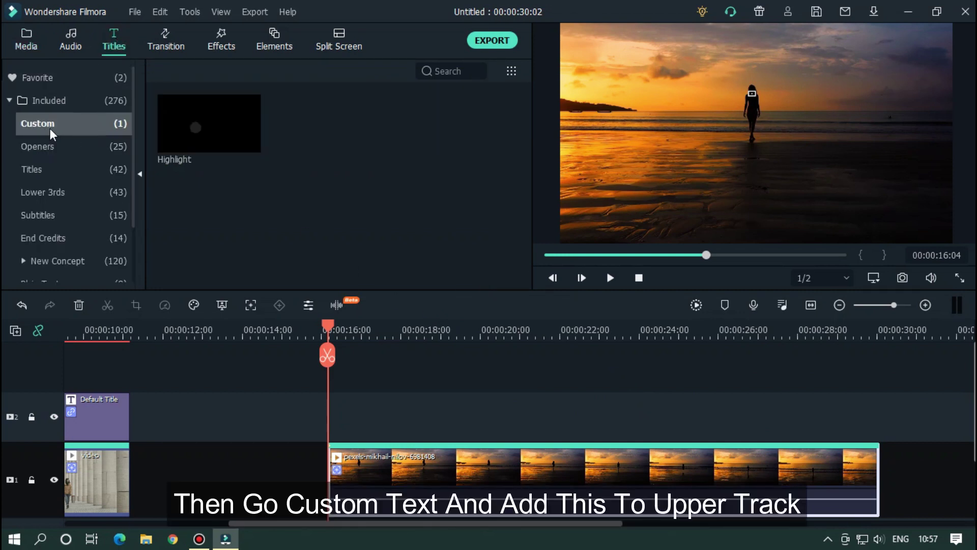
# - Add the Highlight title on track 2, extend it to about 29:17, and drag its circle toward the woman
pyautogui.moveTo(189, 127); pyautogui.dragTo(336, 428)
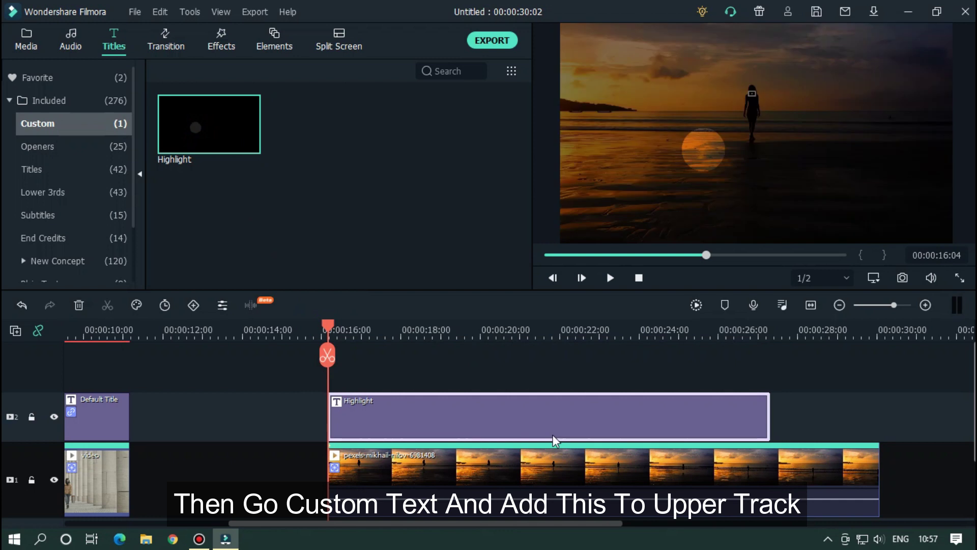
pyautogui.moveTo(769, 411); pyautogui.dragTo(879, 410)
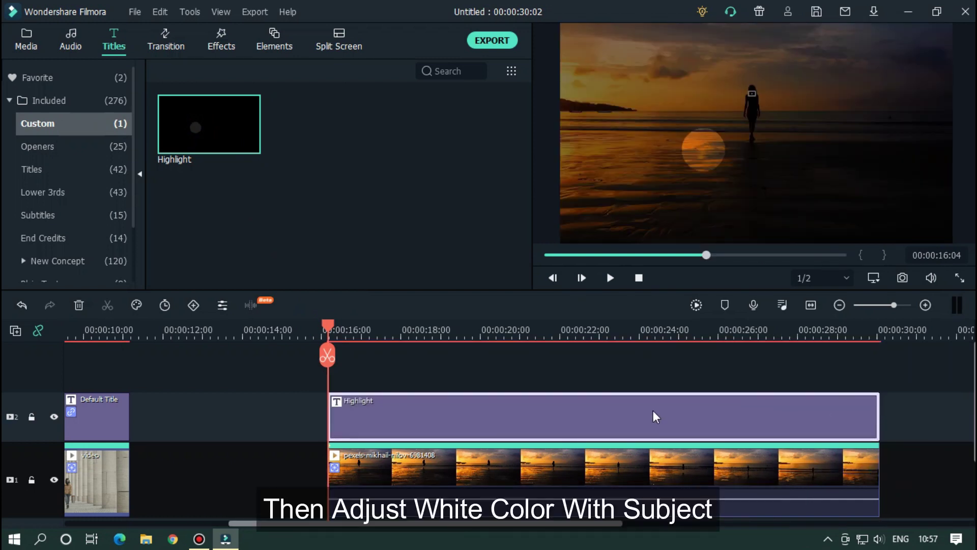
pyautogui.click(706, 158)
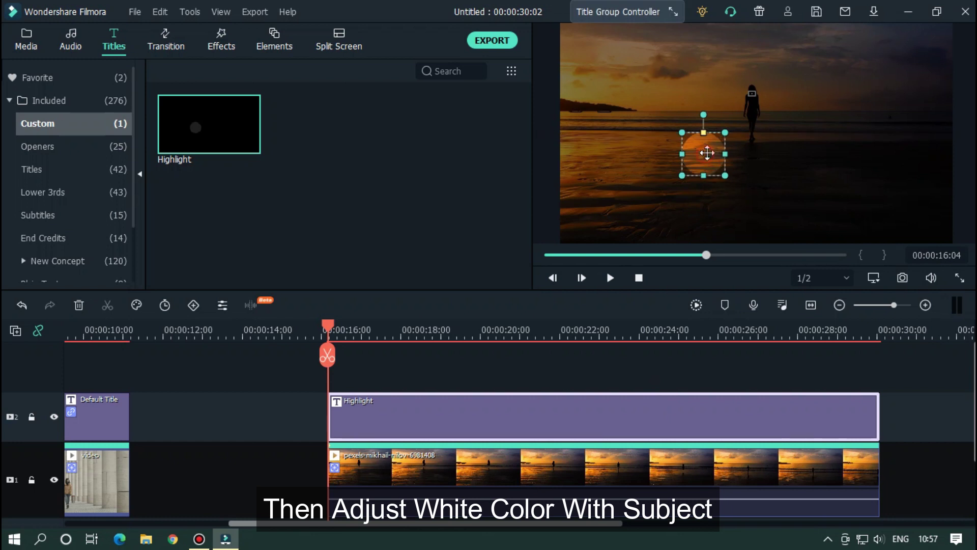
pyautogui.moveTo(707, 153); pyautogui.dragTo(756, 97)
# - Nudge the spotlight circle with the arrow keys until it sits on the woman's head
pyautogui.press('Left')
pyautogui.press('Left')
pyautogui.press('Left')
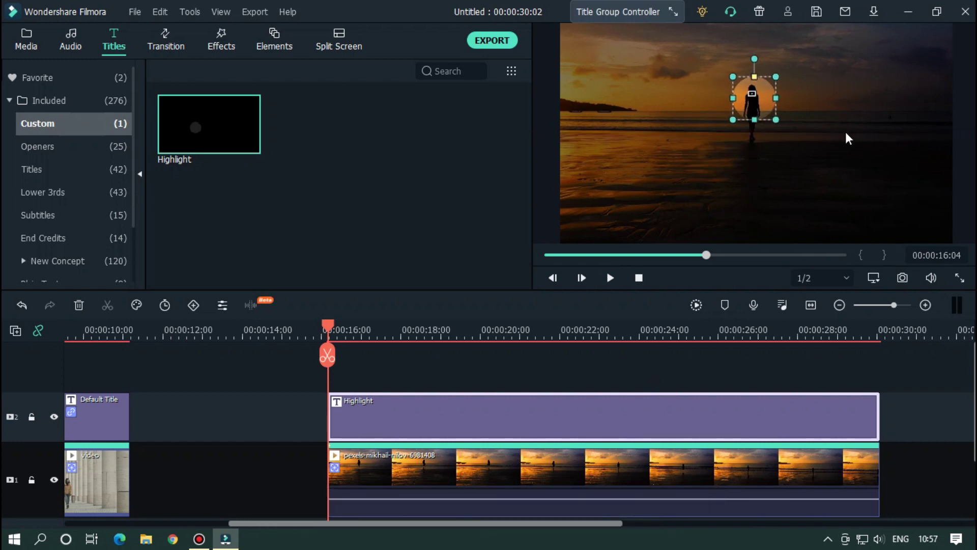
pyautogui.press('Right')
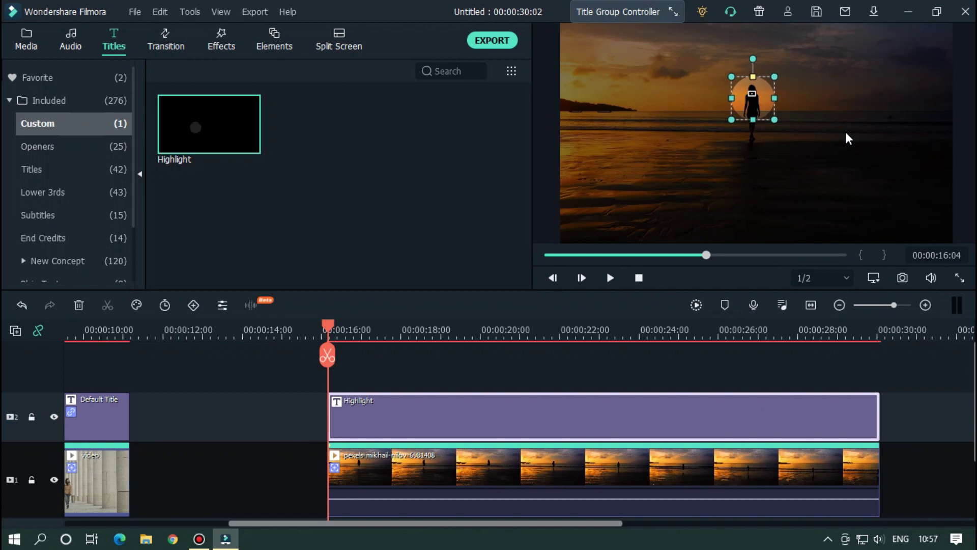
pyautogui.press('Left')
pyautogui.press('Down')
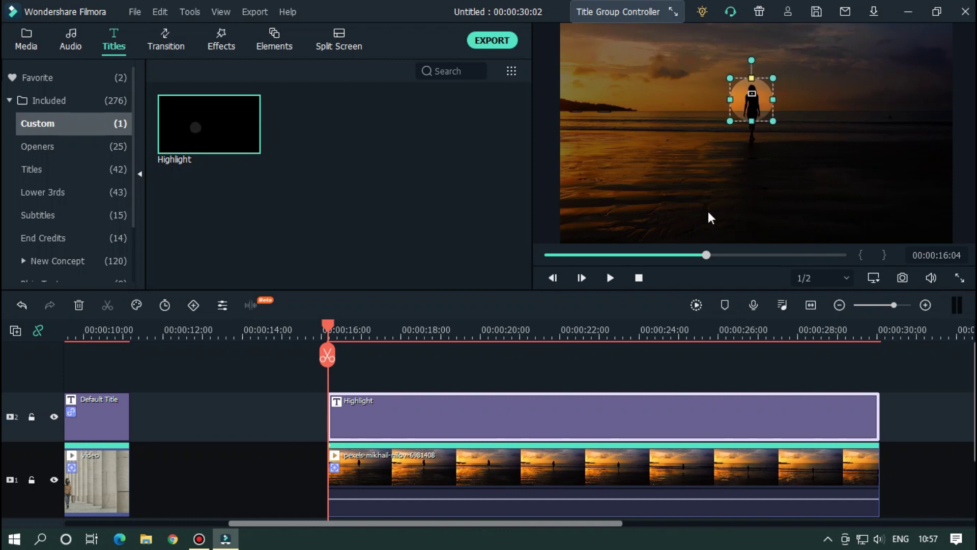
pyautogui.press('Down')
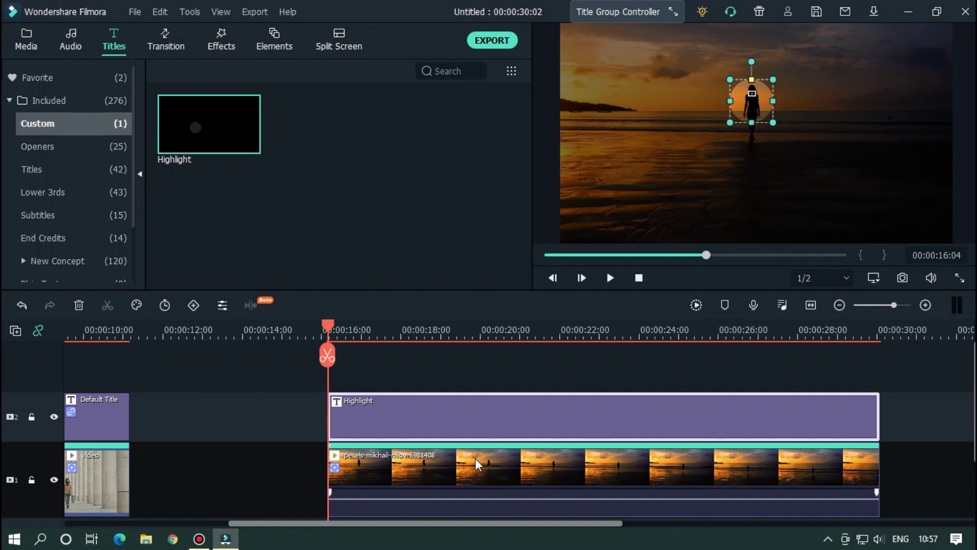
# - Set the beach clip's motion tracking to drive the Highlight title and play it back to check
pyautogui.doubleClick(454, 471)
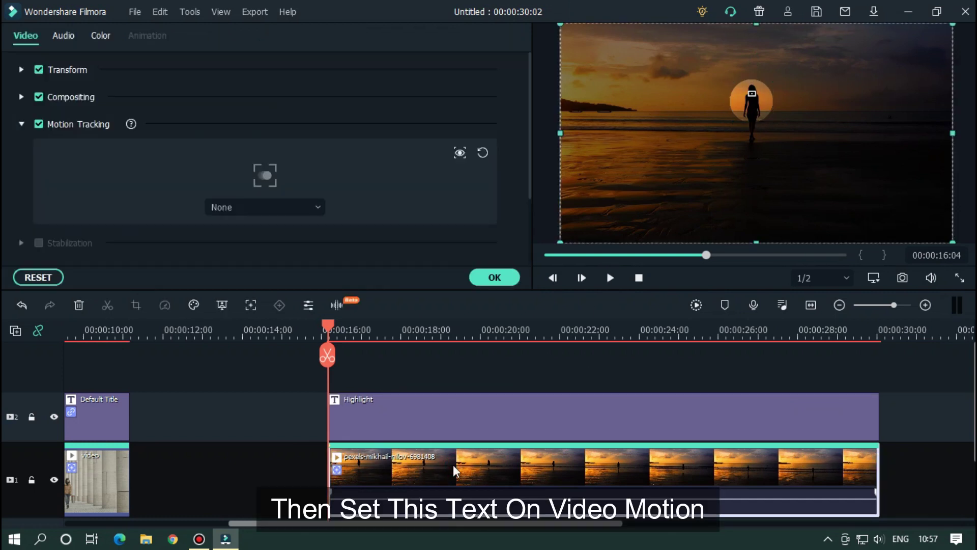
pyautogui.click(269, 208)
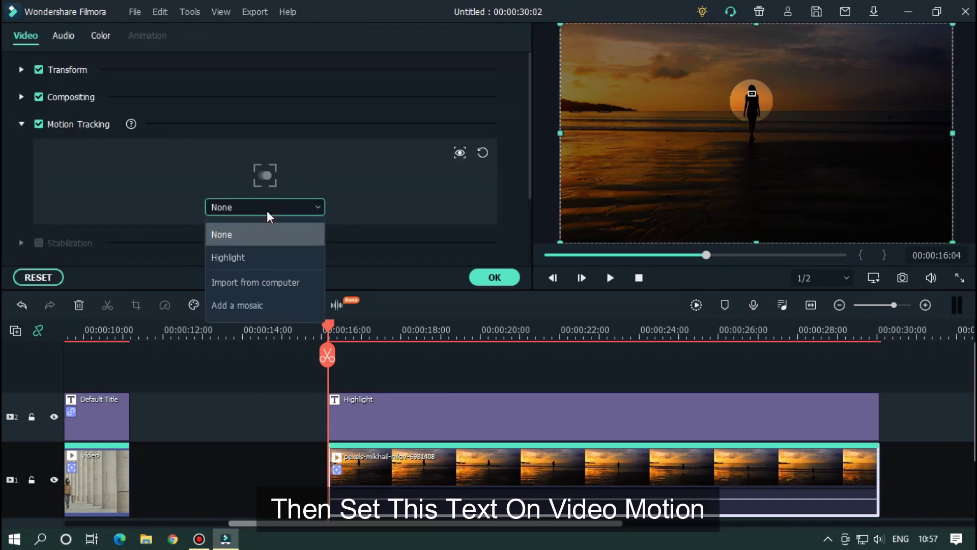
pyautogui.click(268, 258)
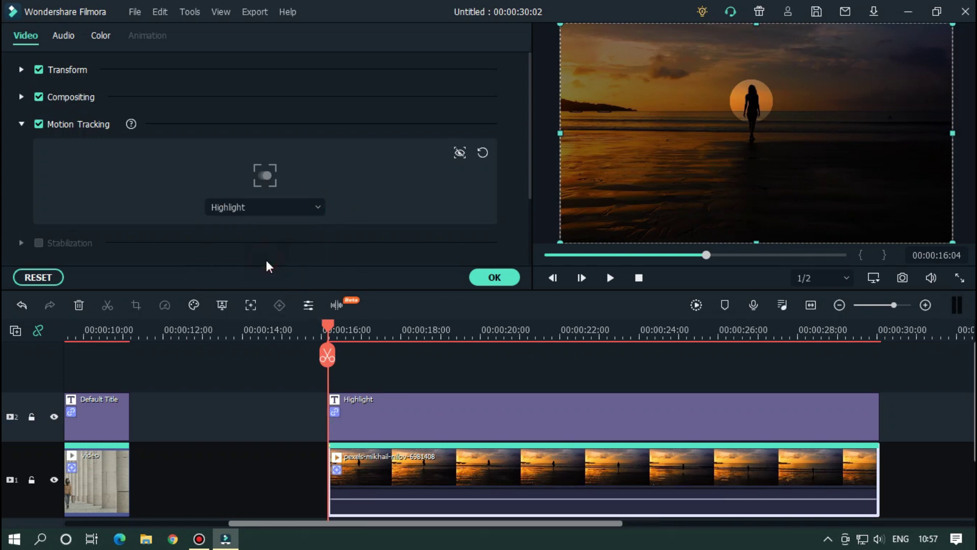
pyautogui.click(610, 277)
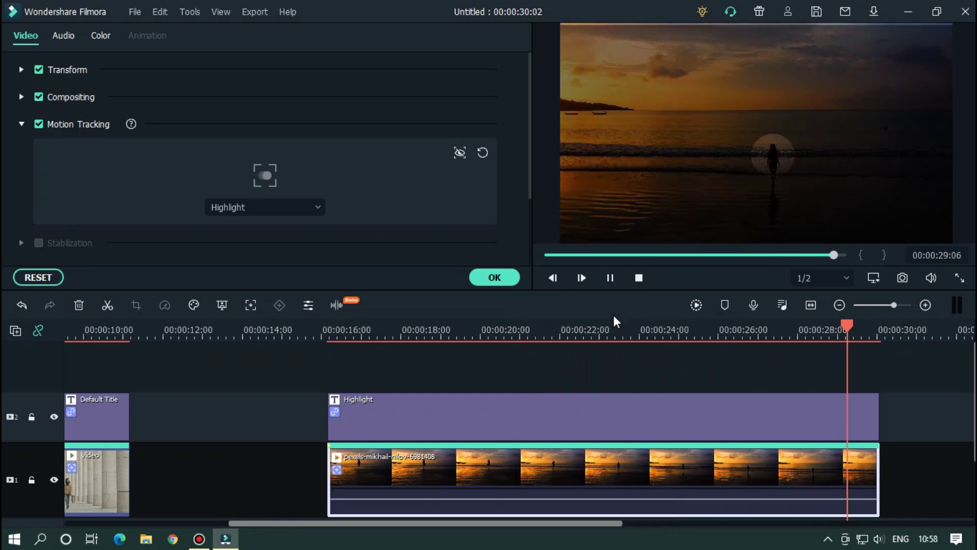
# - Open the Highlight title's Advanced Text Edit, select the Round Rectangle layer, then close it
pyautogui.doubleClick(695, 419)
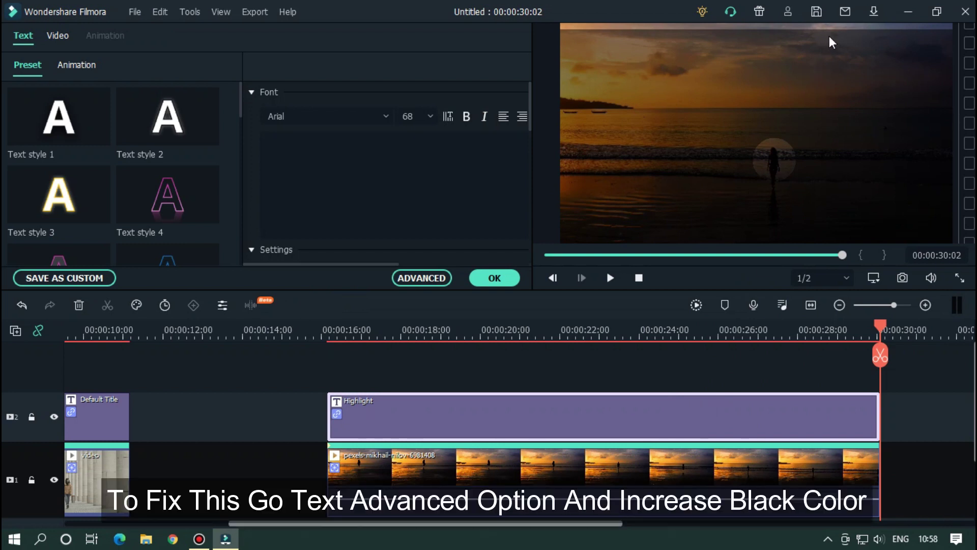
pyautogui.click(426, 279)
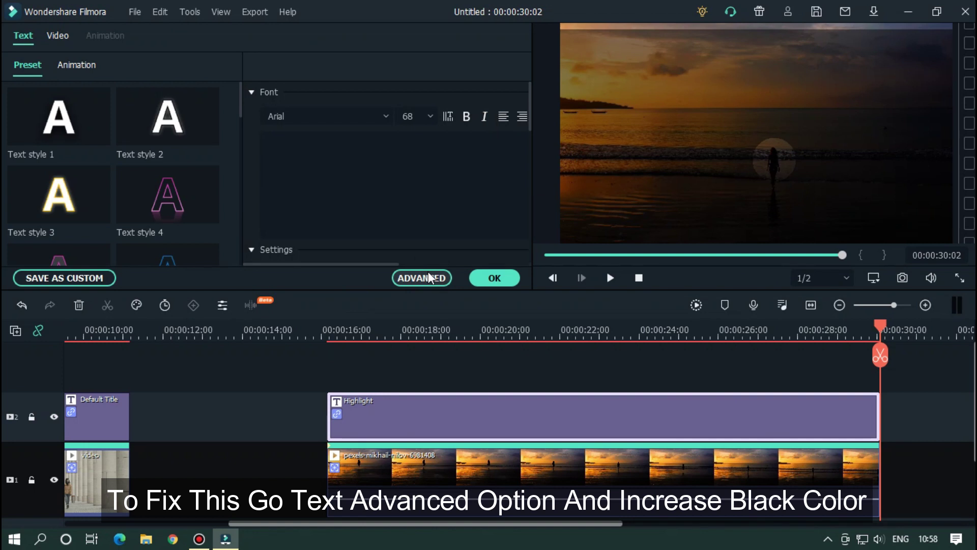
pyautogui.click(390, 431)
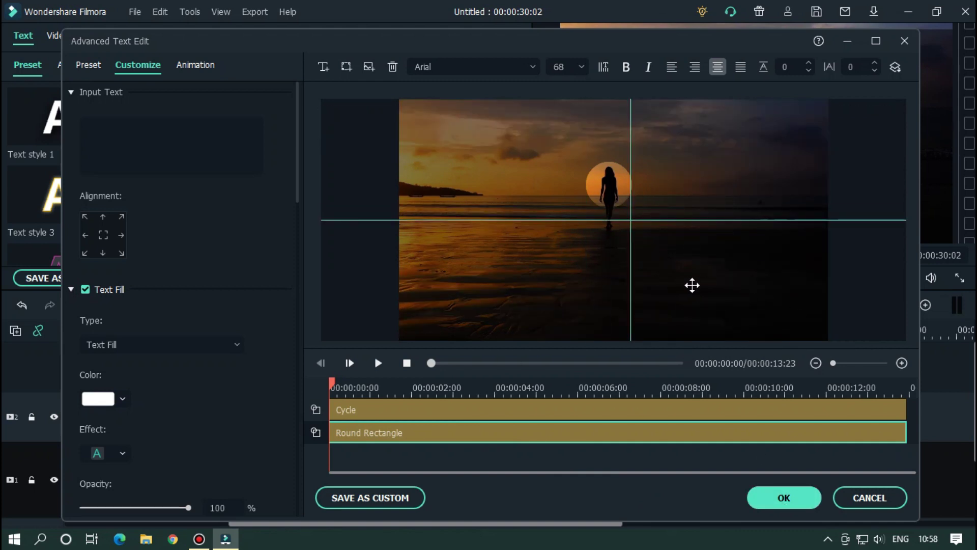
pyautogui.click(774, 498)
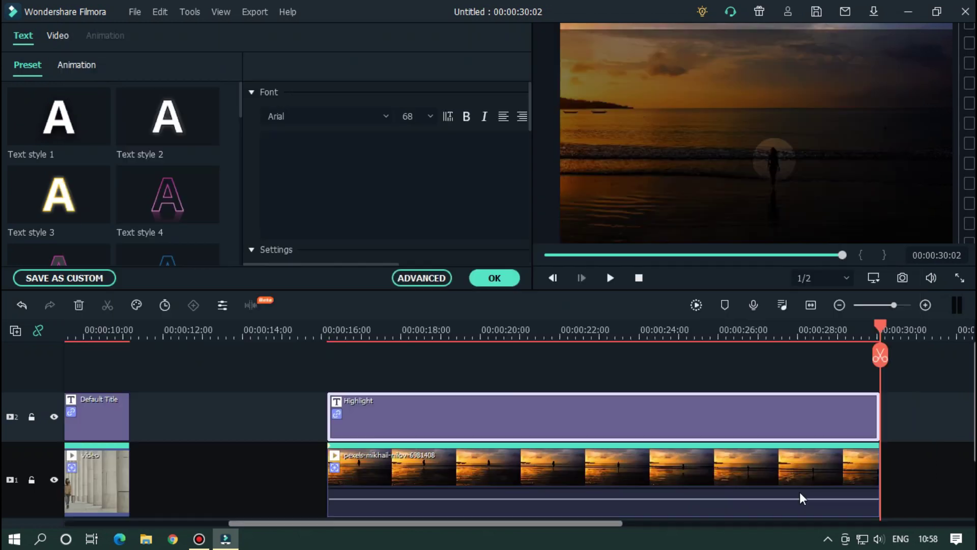
# - Replay the preview from the 16-second mark and select the Highlight title clip
pyautogui.click(321, 331)
pyautogui.press('space')
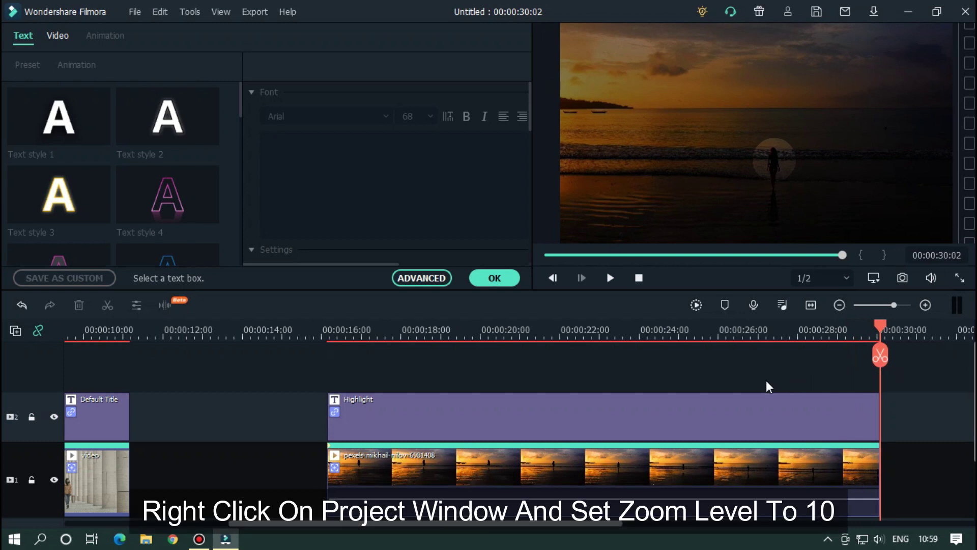
pyautogui.click(677, 423)
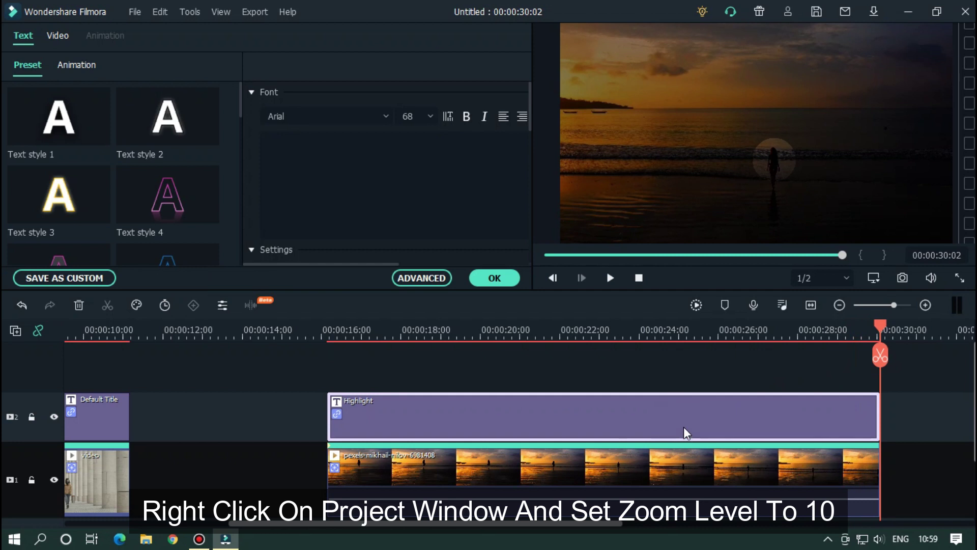
# - Zoom the preview to 10% and drag the dark overlay's handles beyond the frame edges
pyautogui.rightClick(645, 136)
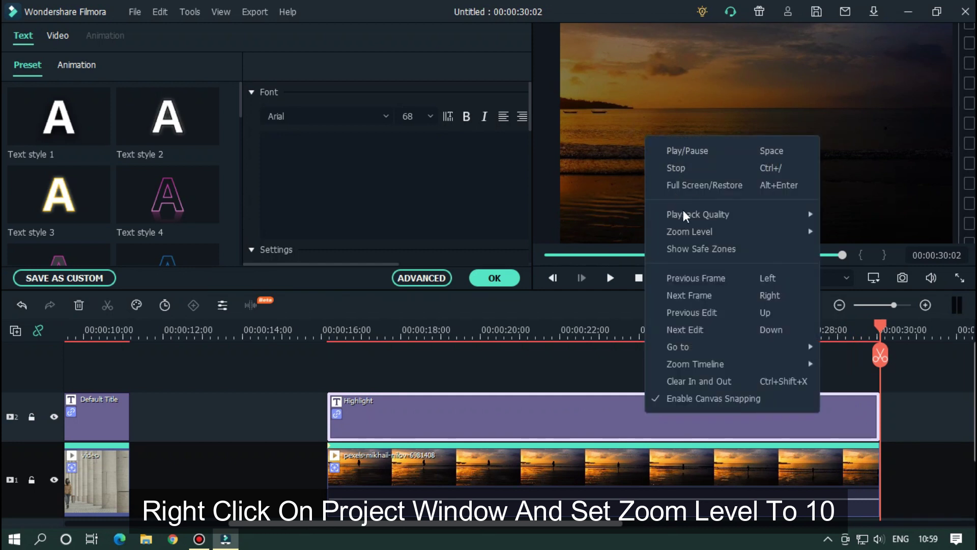
pyautogui.moveTo(700, 234)
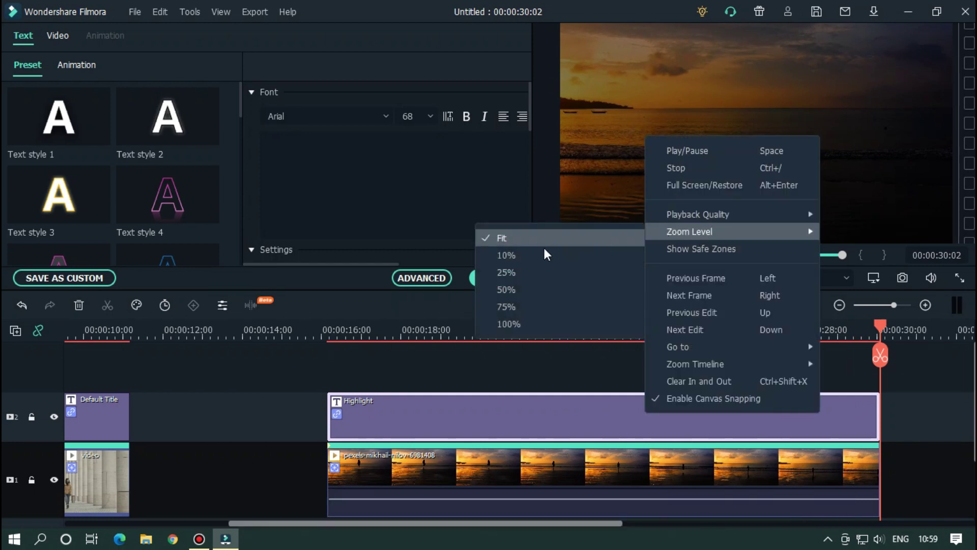
pyautogui.click(533, 254)
pyautogui.doubleClick(586, 412)
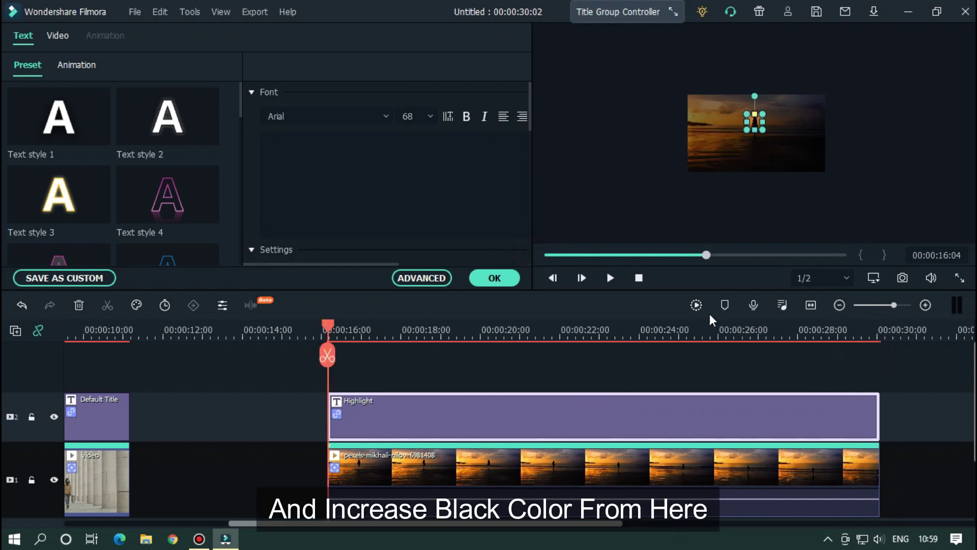
pyautogui.click(780, 146)
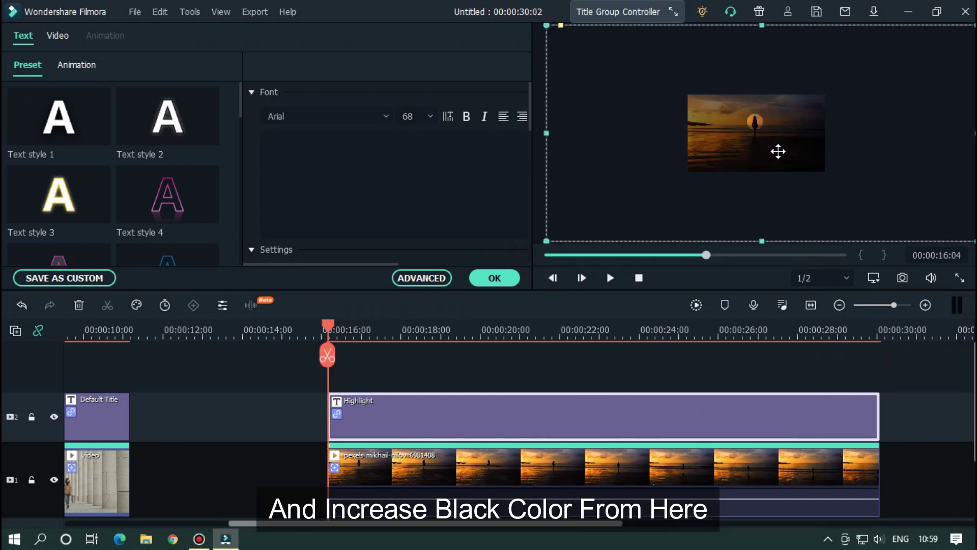
pyautogui.moveTo(547, 241); pyautogui.dragTo(535, 210)
pyautogui.moveTo(945, 55); pyautogui.dragTo(853, 99)
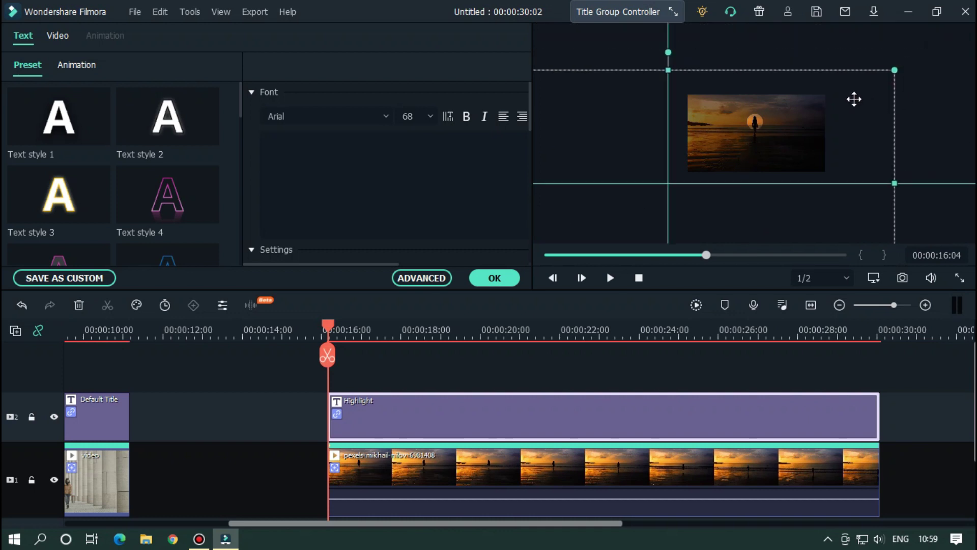
pyautogui.moveTo(886, 69); pyautogui.dragTo(892, 98)
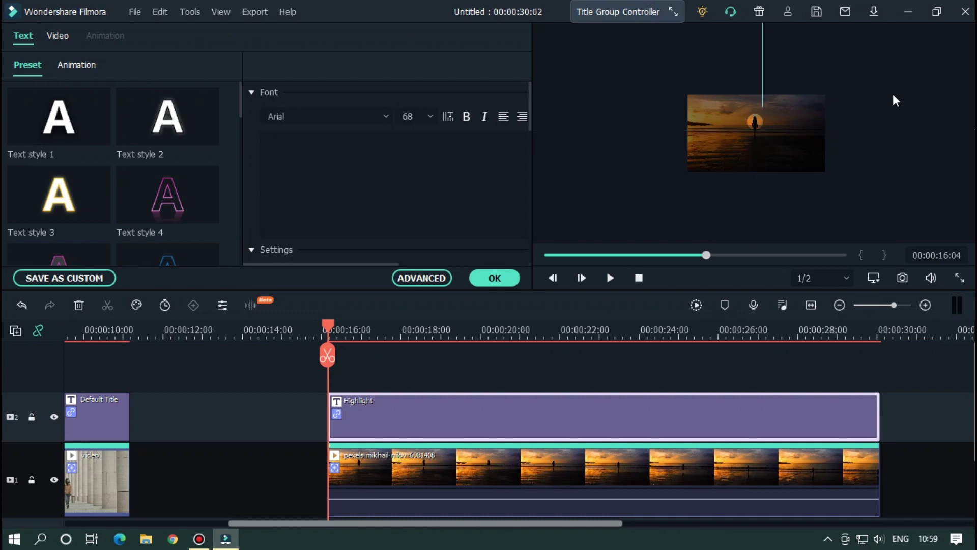
# - Preview the dark overlay, close the title settings, and pick Tutorial Video as the export folder
pyautogui.click(611, 278)
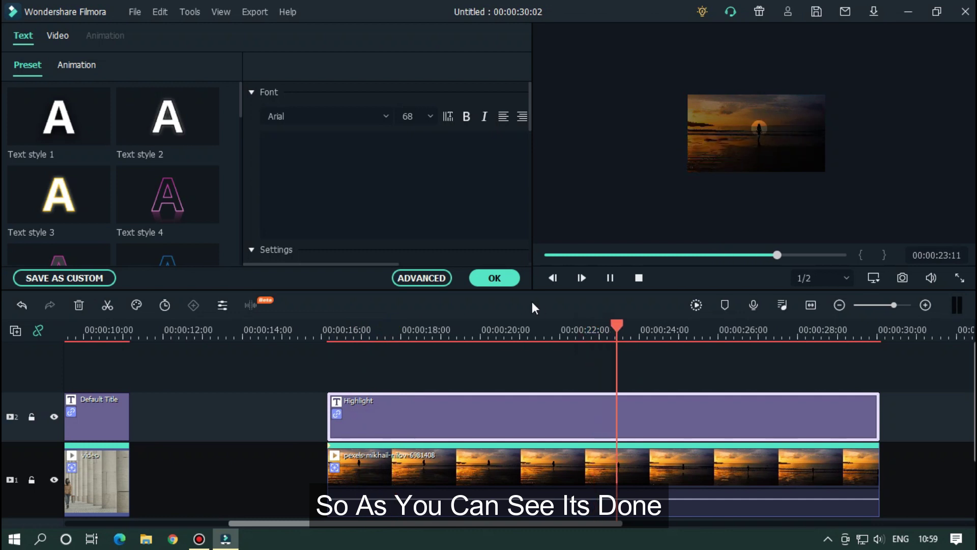
pyautogui.click(515, 279)
pyautogui.click(491, 41)
pyautogui.click(664, 142)
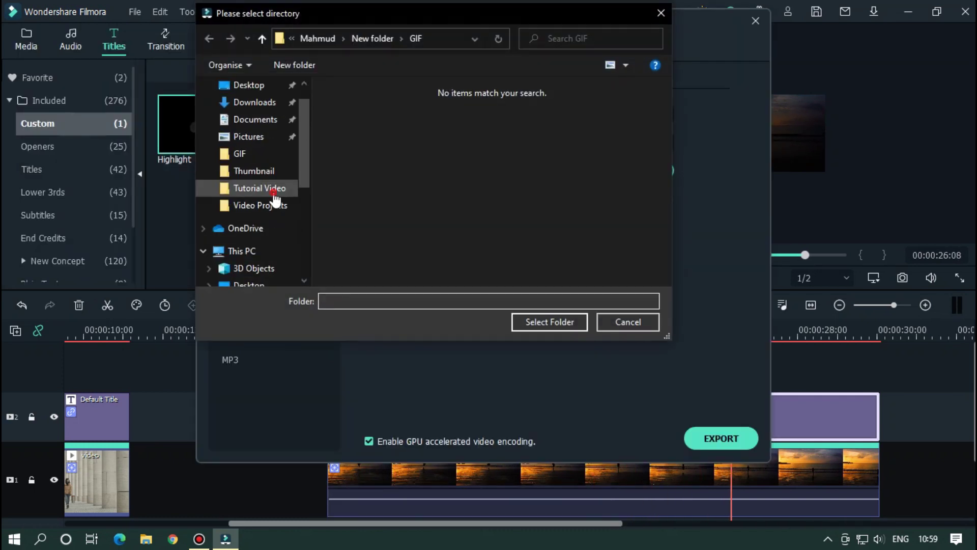